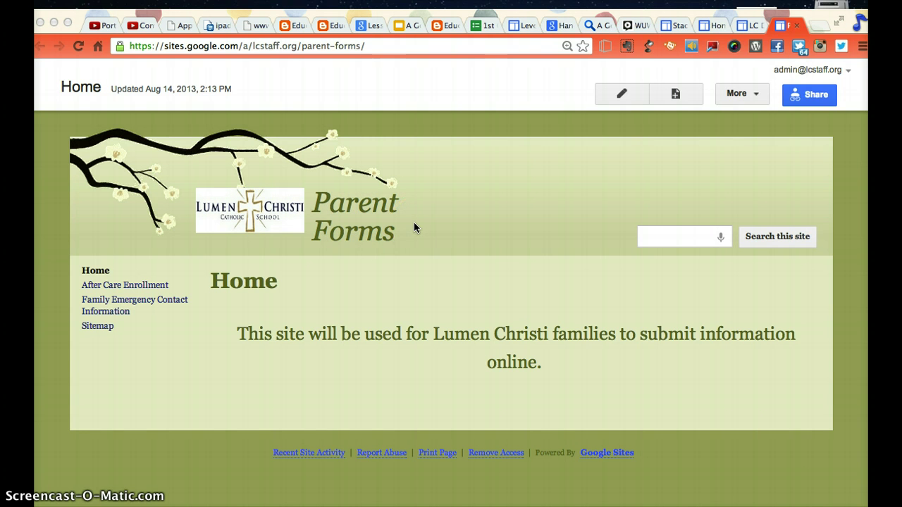
# Open the After Care Enrollment page and review its program details and embedded enrollment form.
pyautogui.click(123, 287)
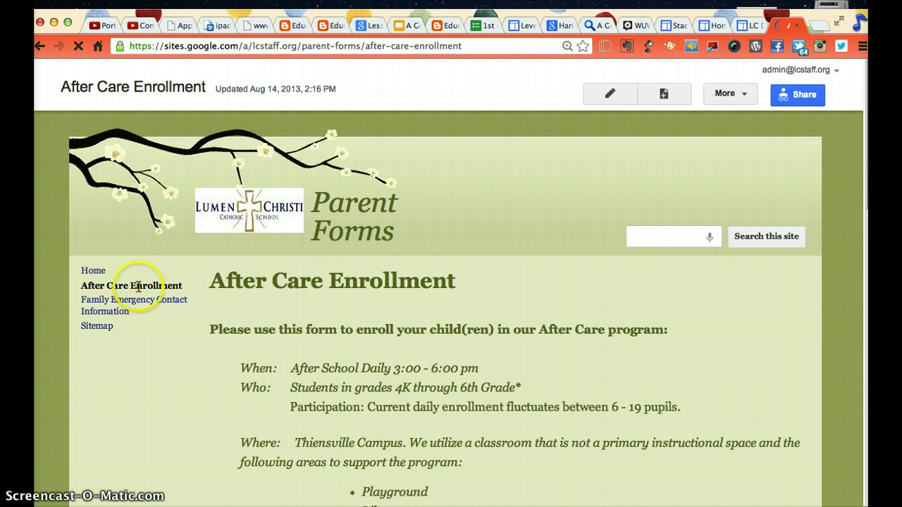
pyautogui.scroll(-1, 454, 324)
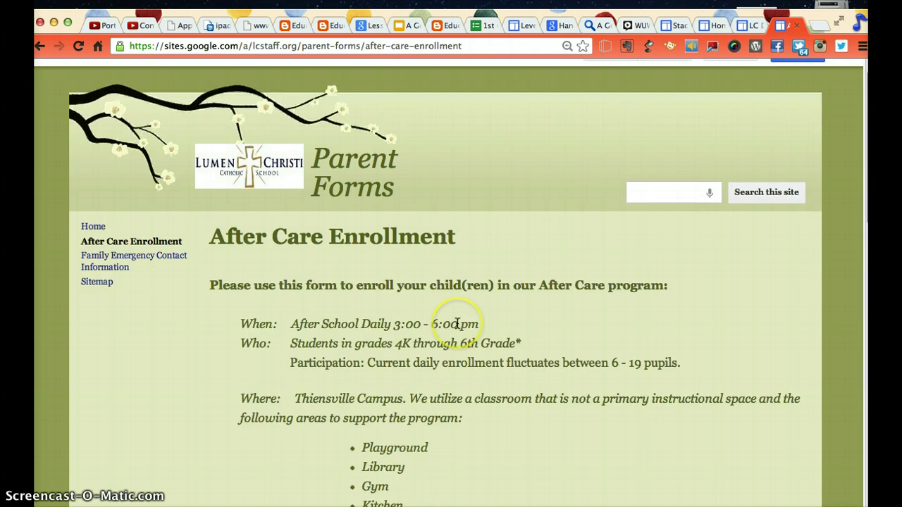
pyautogui.scroll(-3, 457, 323)
pyautogui.scroll(-5, 457, 324)
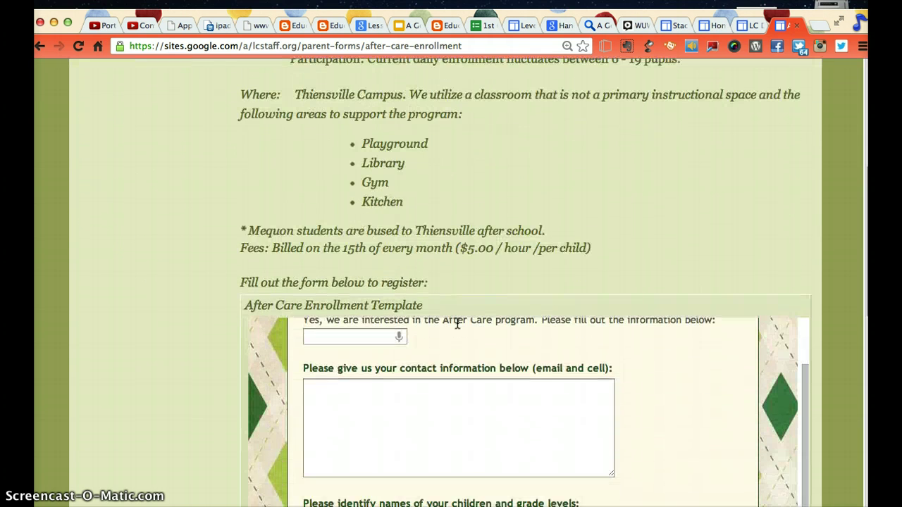
pyautogui.scroll(-1, 220, 336)
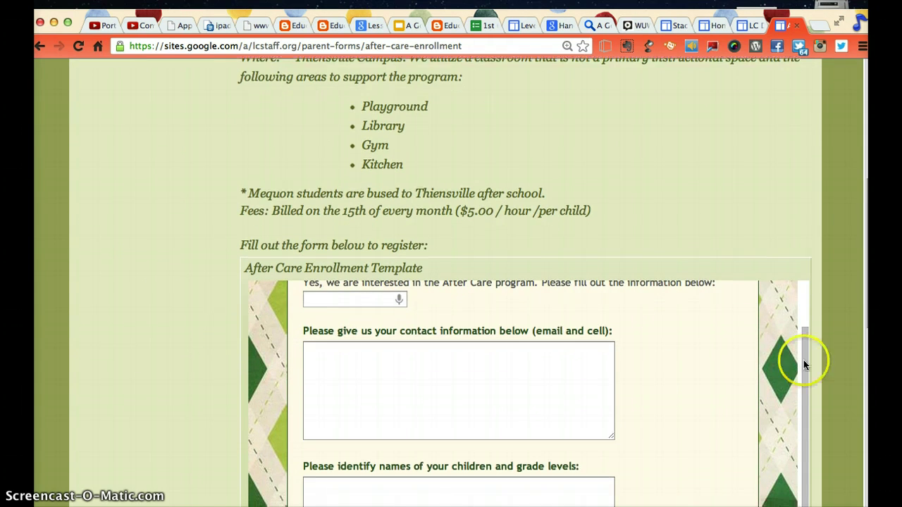
pyautogui.scroll(-4, 814, 363)
pyautogui.scroll(2, 818, 367)
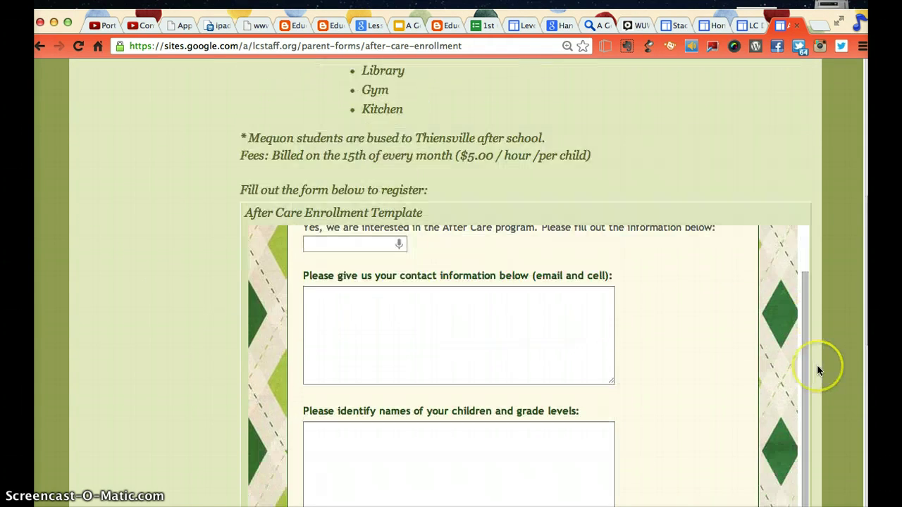
pyautogui.scroll(-3, 818, 368)
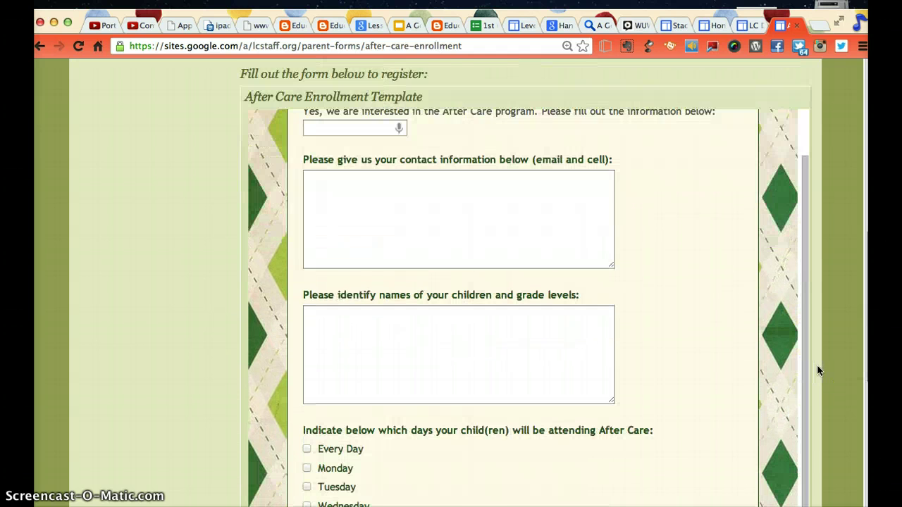
pyautogui.scroll(5, 818, 370)
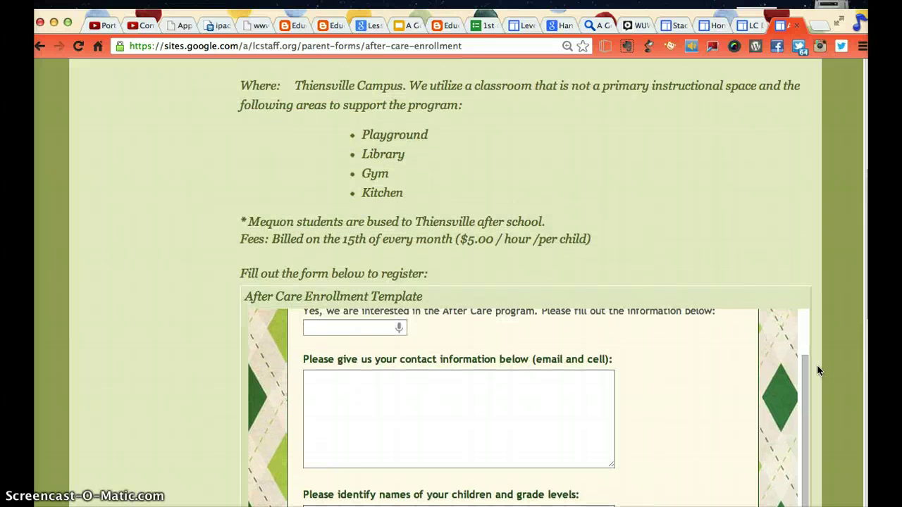
pyautogui.scroll(4, 818, 370)
pyautogui.scroll(-7, 818, 370)
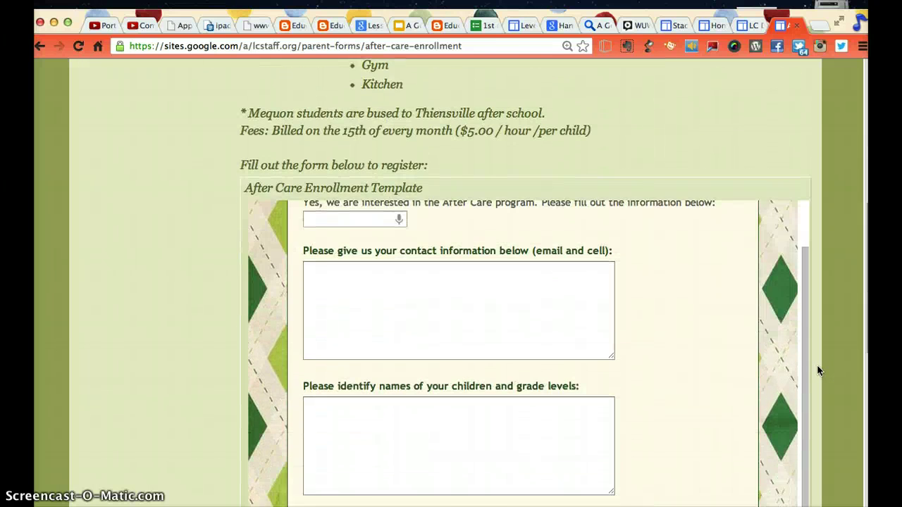
pyautogui.scroll(-5, 817, 370)
pyautogui.scroll(14, 818, 370)
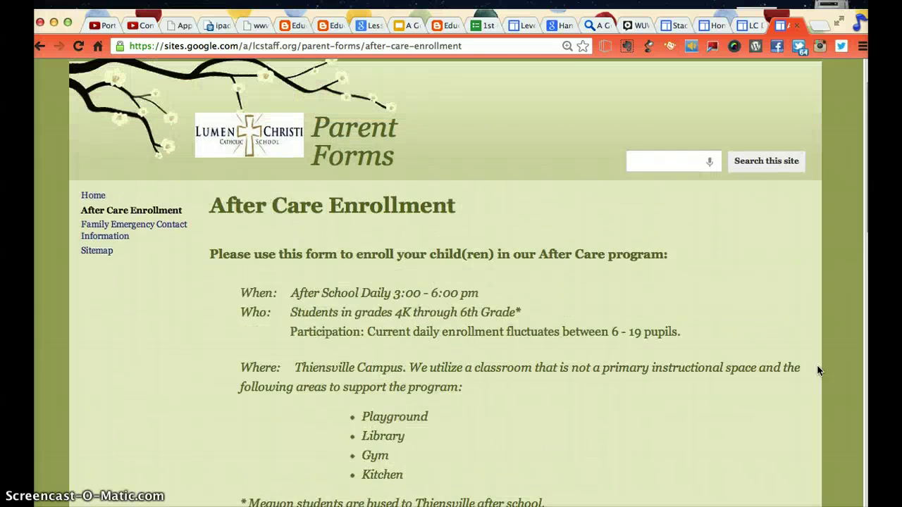
# Open the Family Emergency Contact Information page and review the questions in its embedded emergency closing form.
pyautogui.scroll(2, 818, 370)
pyautogui.click(127, 301)
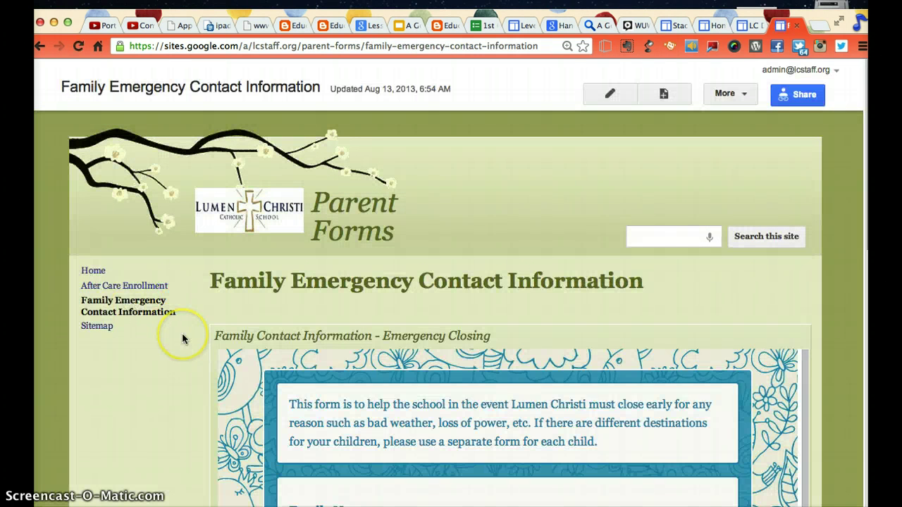
pyautogui.scroll(-5, 181, 333)
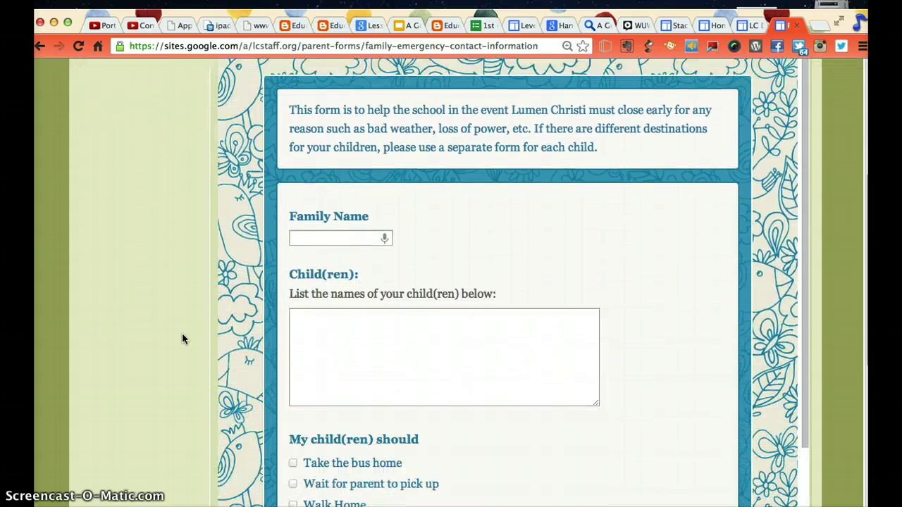
pyautogui.scroll(-4, 182, 339)
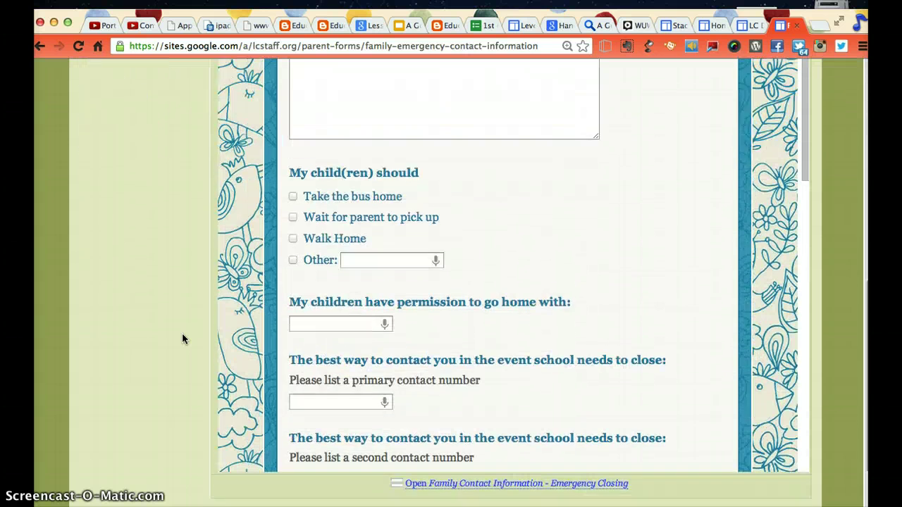
pyautogui.scroll(-1, 182, 332)
pyautogui.scroll(-2, 310, 322)
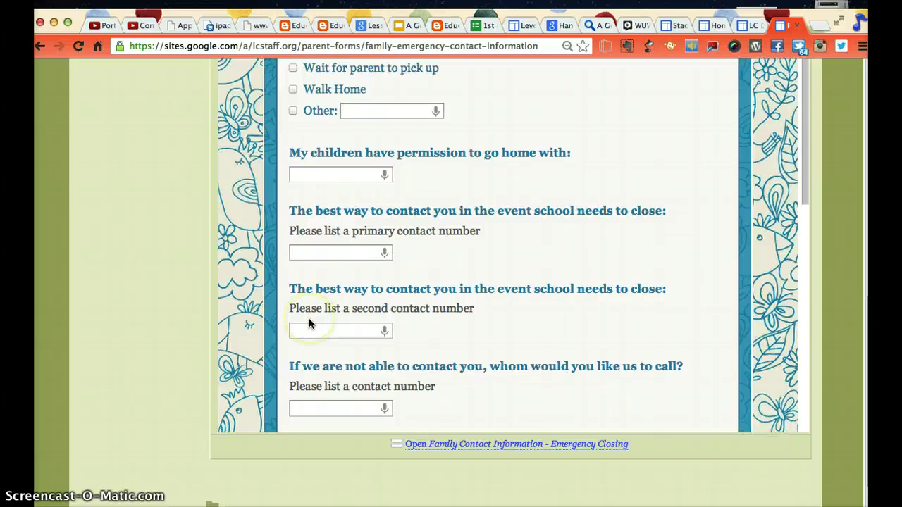
pyautogui.scroll(-7, 309, 322)
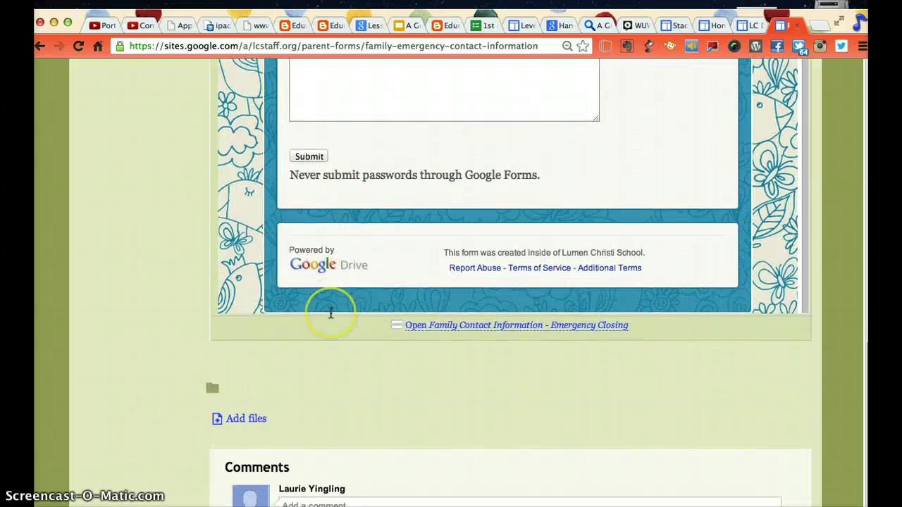
pyautogui.scroll(10, 162, 271)
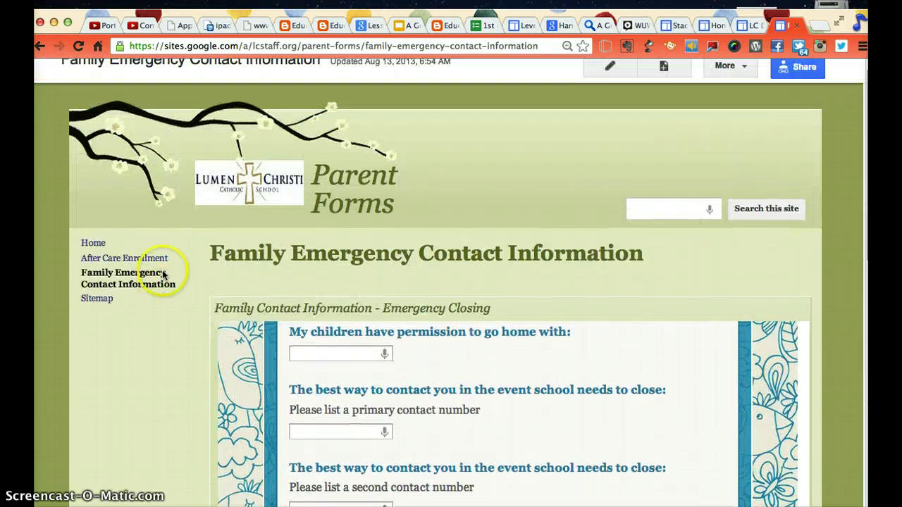
pyautogui.scroll(1, 162, 273)
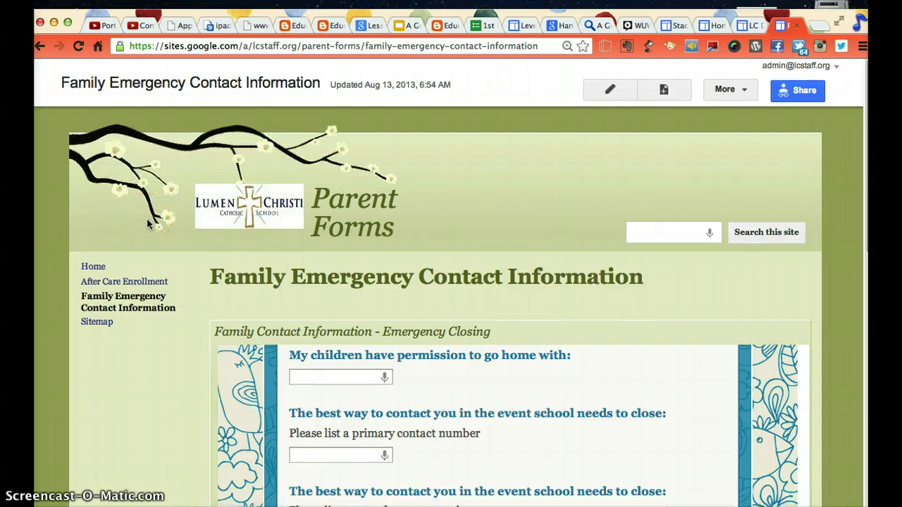
pyautogui.scroll(-1, 147, 224)
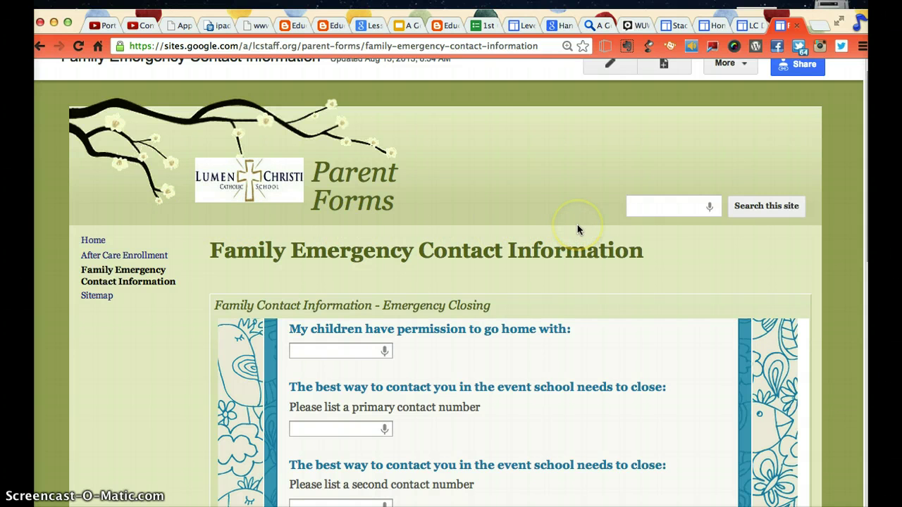
pyautogui.scroll(1, 577, 229)
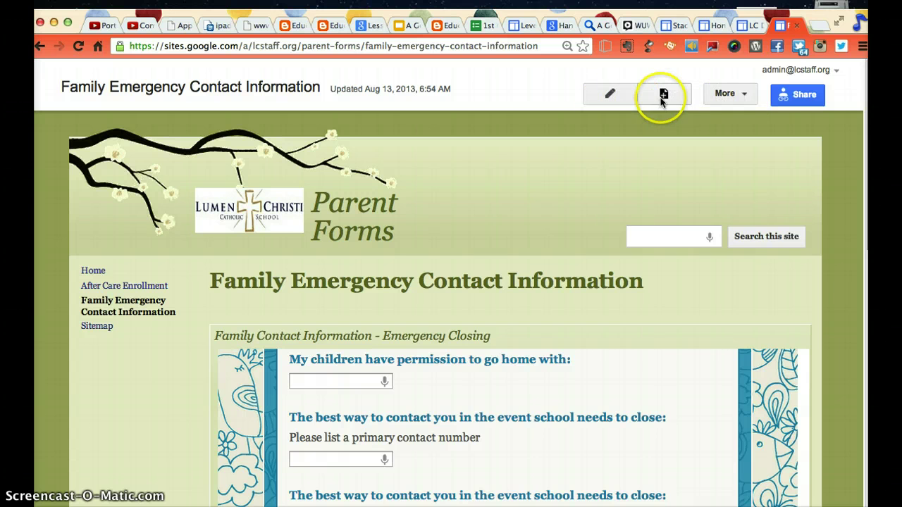
pyautogui.click(742, 96)
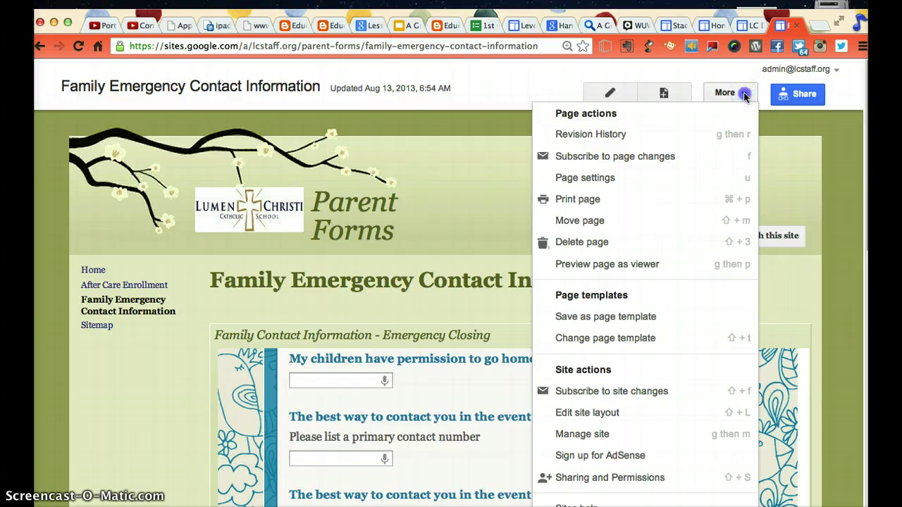
pyautogui.click(705, 95)
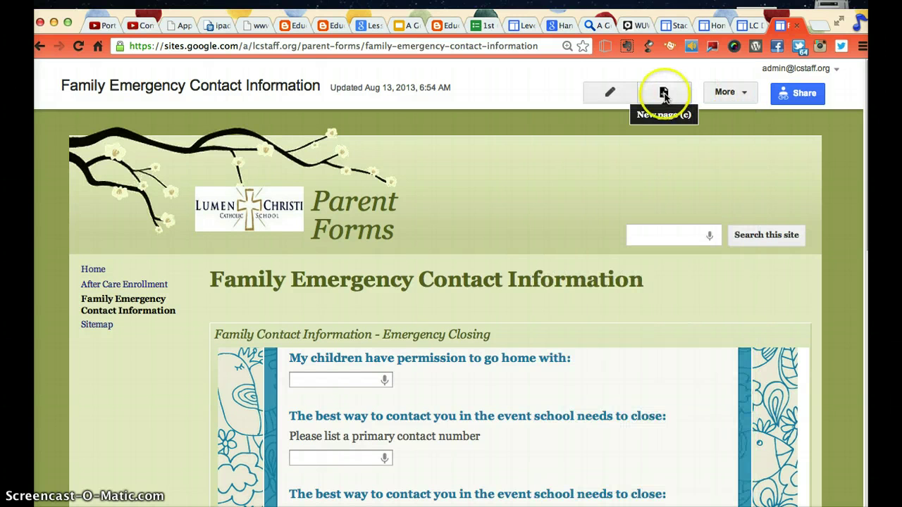
# Start a new page in the Parent Forms site and name it Calendar Page.
pyautogui.click(664, 95)
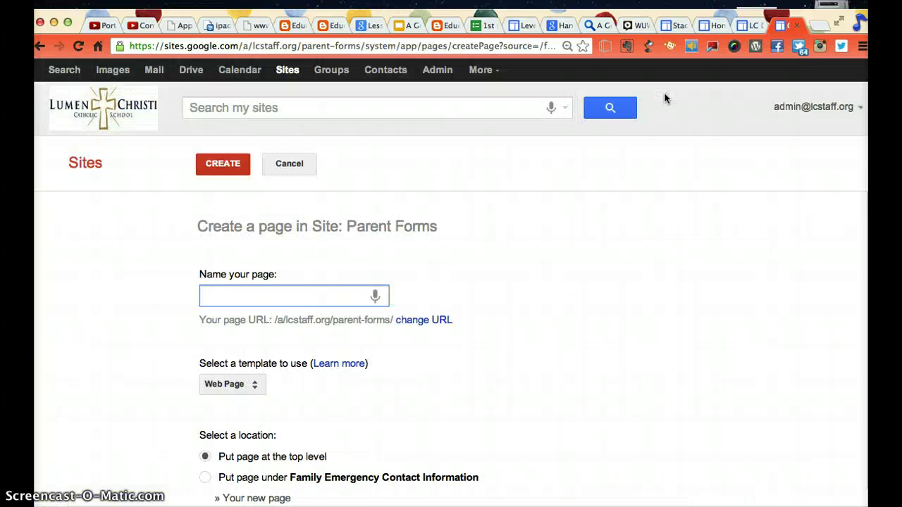
pyautogui.click(303, 320)
pyautogui.write('Calendar Page')
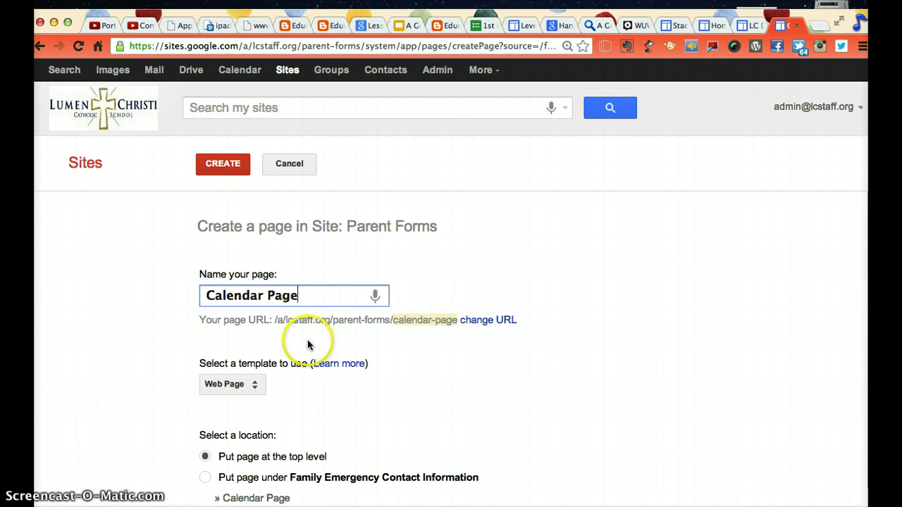
# Keep the Web Page template and the top-level location, and create the Calendar Page.
pyautogui.scroll(-1, 338, 342)
pyautogui.scroll(-1, 340, 343)
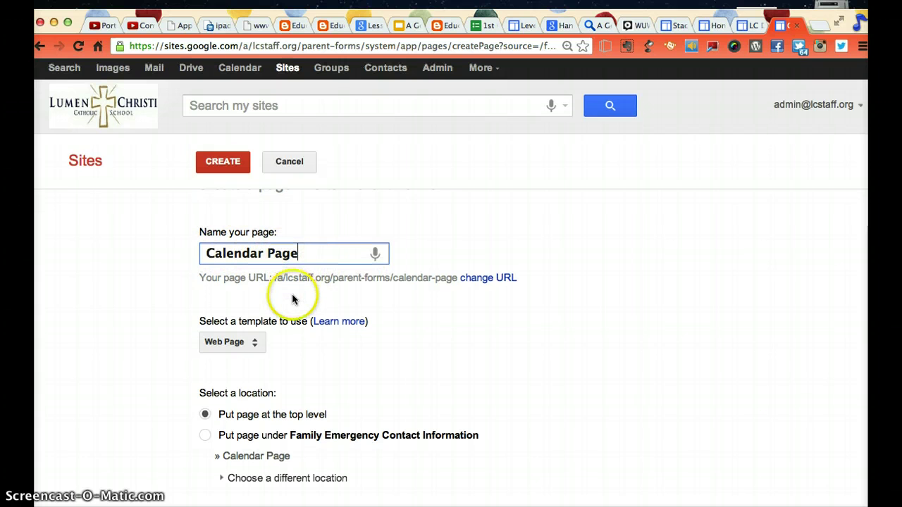
pyautogui.click(255, 347)
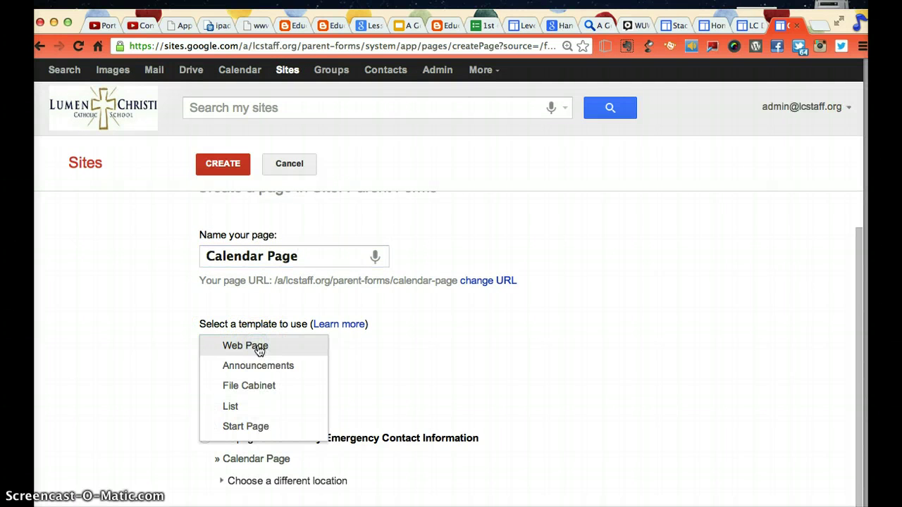
pyautogui.click(258, 350)
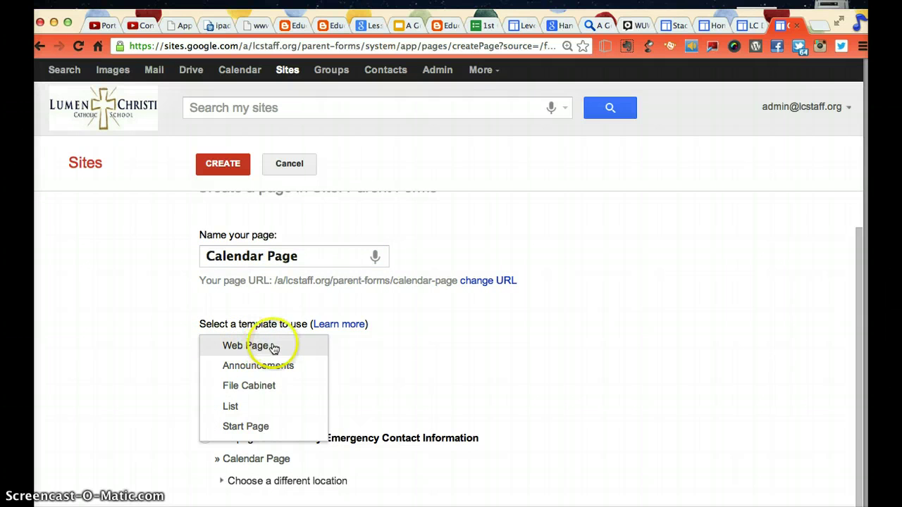
pyautogui.click(233, 347)
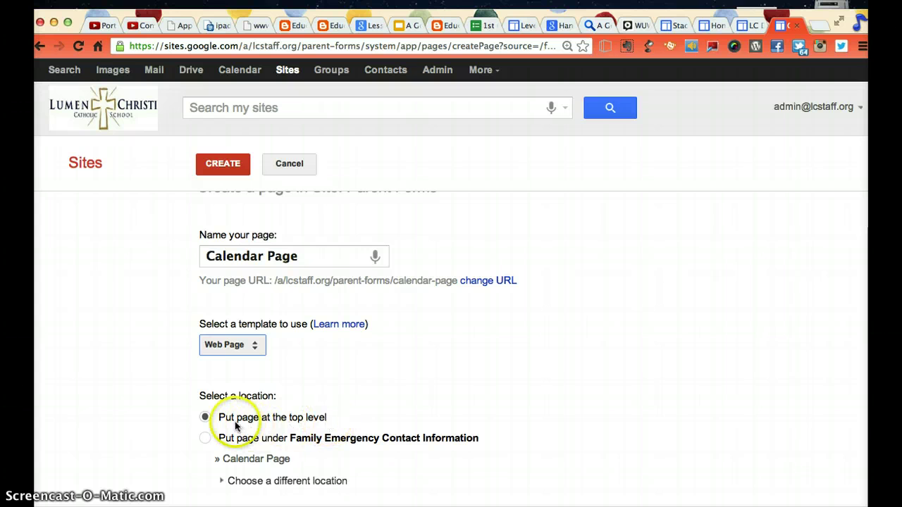
pyautogui.scroll(-1, 393, 394)
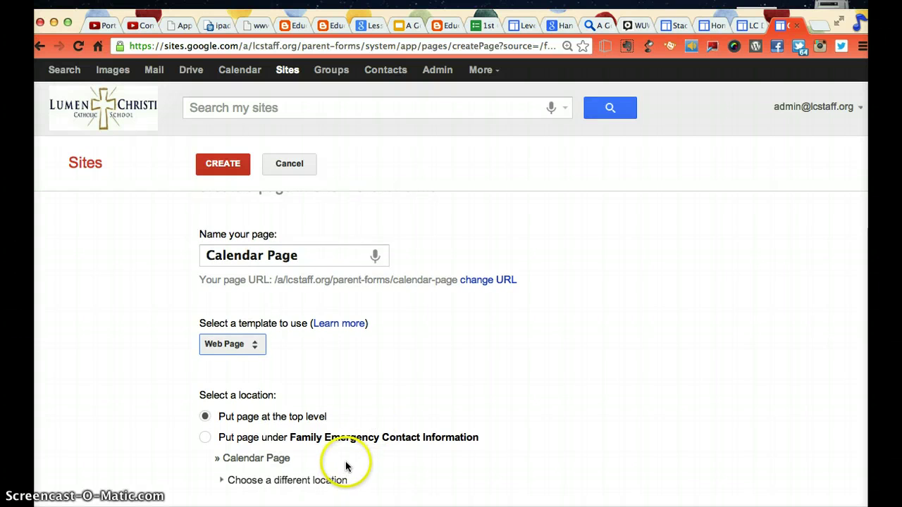
pyautogui.scroll(1, 393, 95)
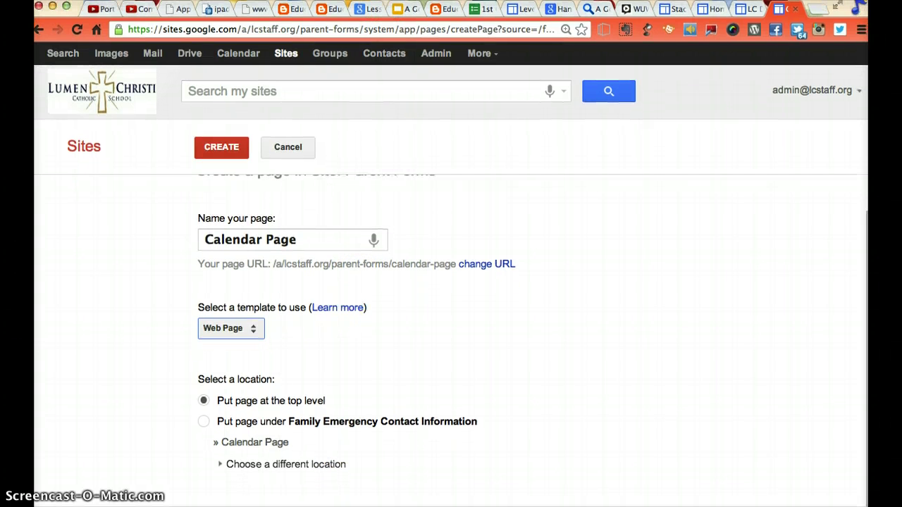
pyautogui.click(219, 156)
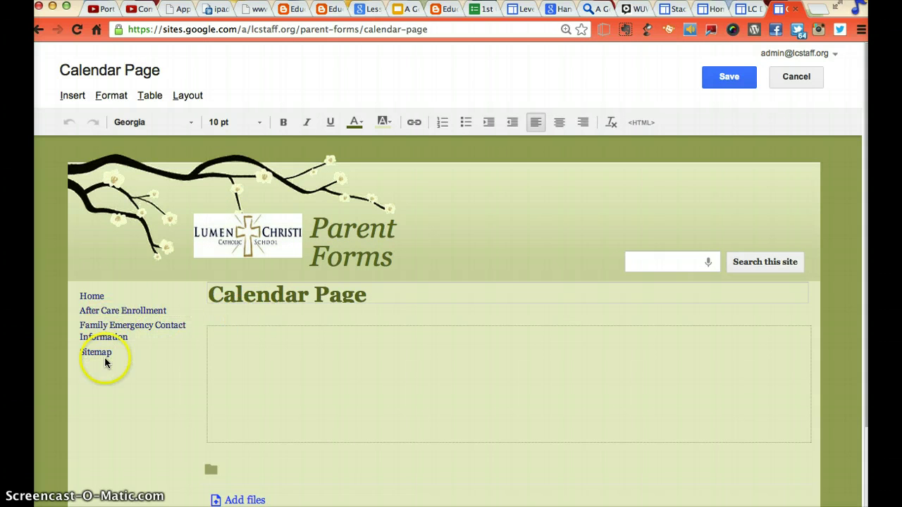
# Change the Calendar Page's layout to Two column, with full-width rows above and below the columns.
pyautogui.click(221, 342)
pyautogui.click(273, 348)
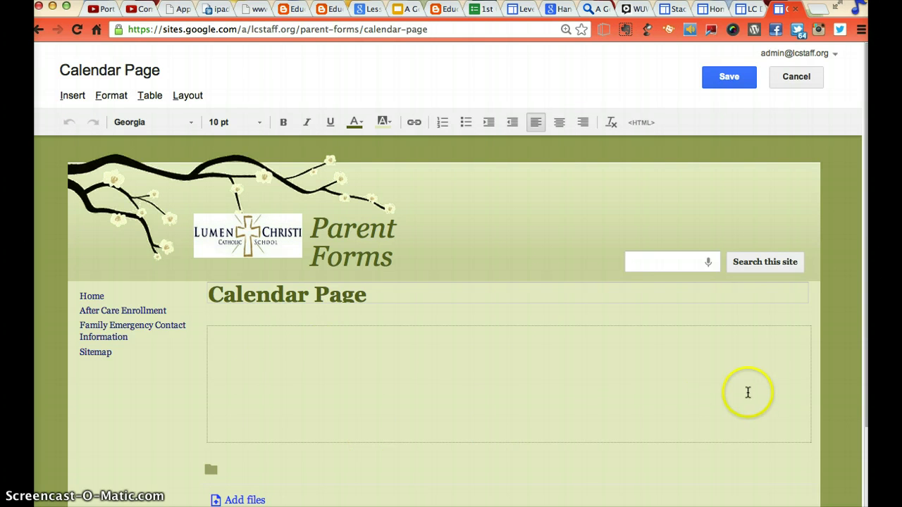
pyautogui.click(178, 99)
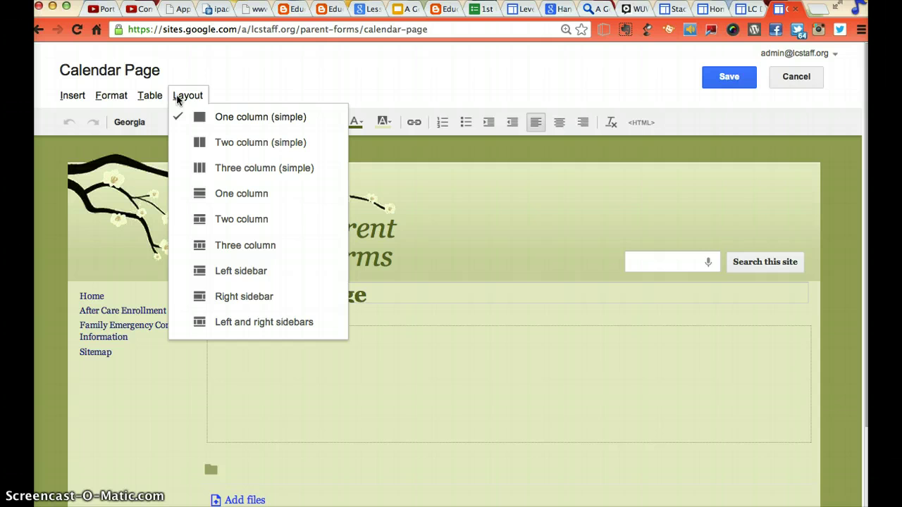
pyautogui.click(191, 87)
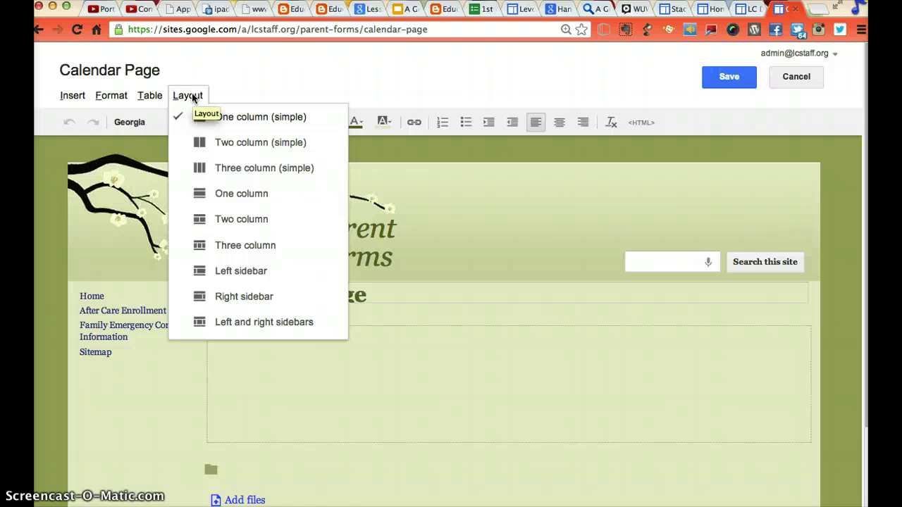
pyautogui.click(322, 433)
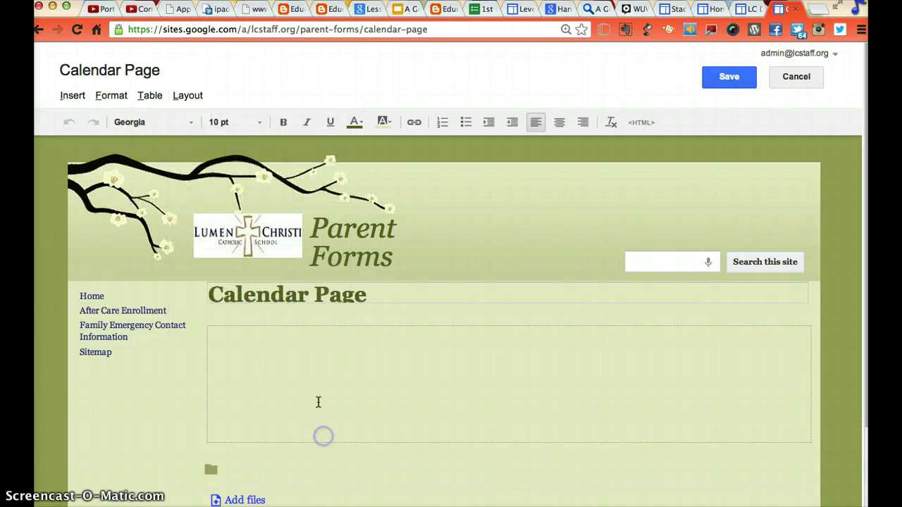
pyautogui.click(658, 374)
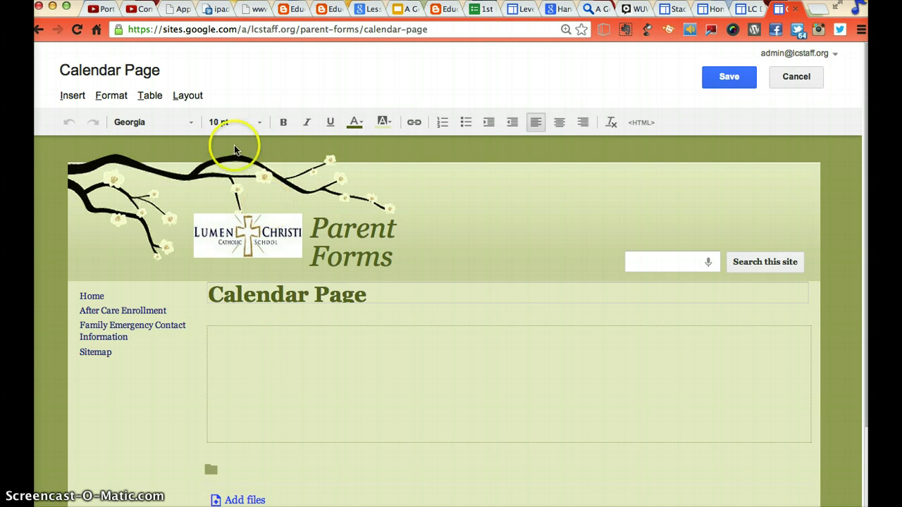
pyautogui.click(189, 99)
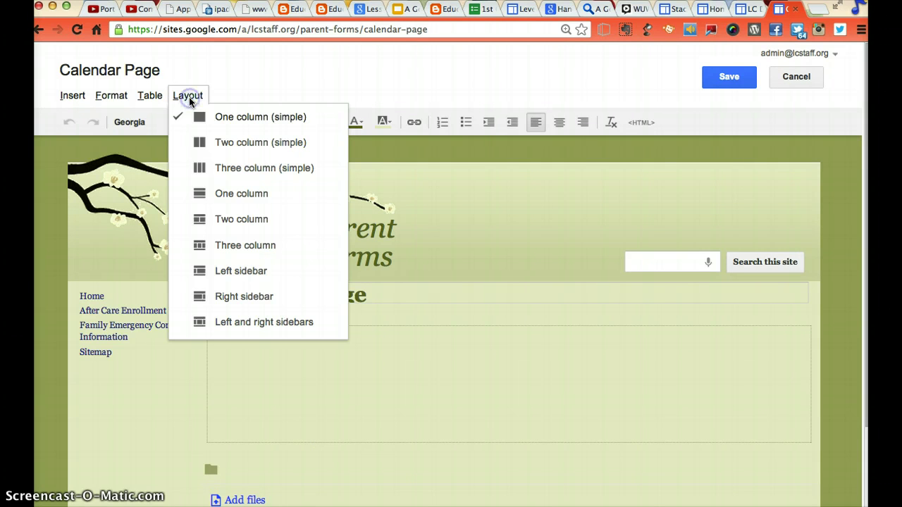
pyautogui.click(224, 221)
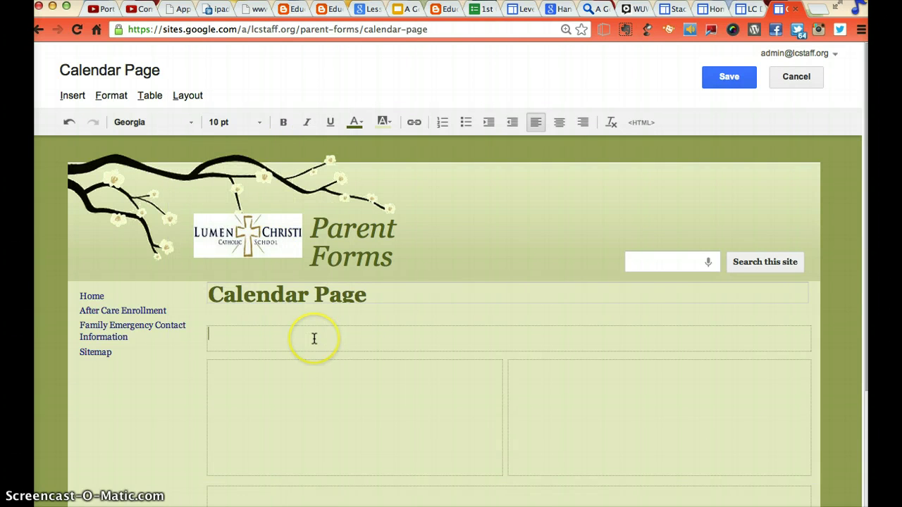
# Fill the layout areas with placeholder text: test above the columns, column one and column two inside them, and text in the row below.
pyautogui.click(315, 390)
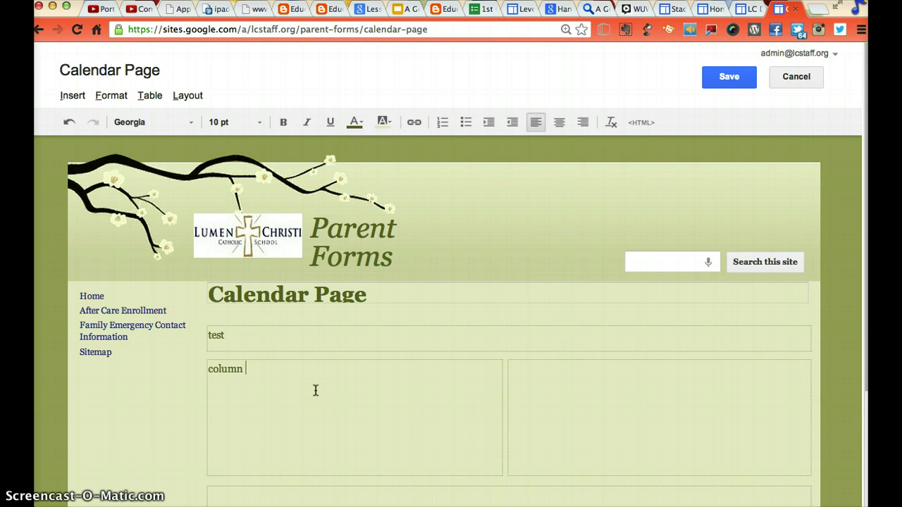
pyautogui.click(533, 378)
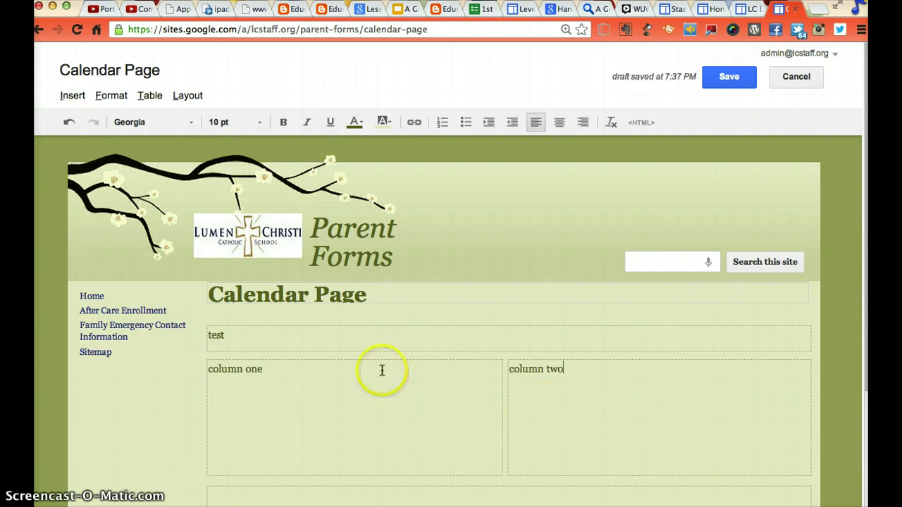
pyautogui.moveTo(263, 369); pyautogui.dragTo(215, 368)
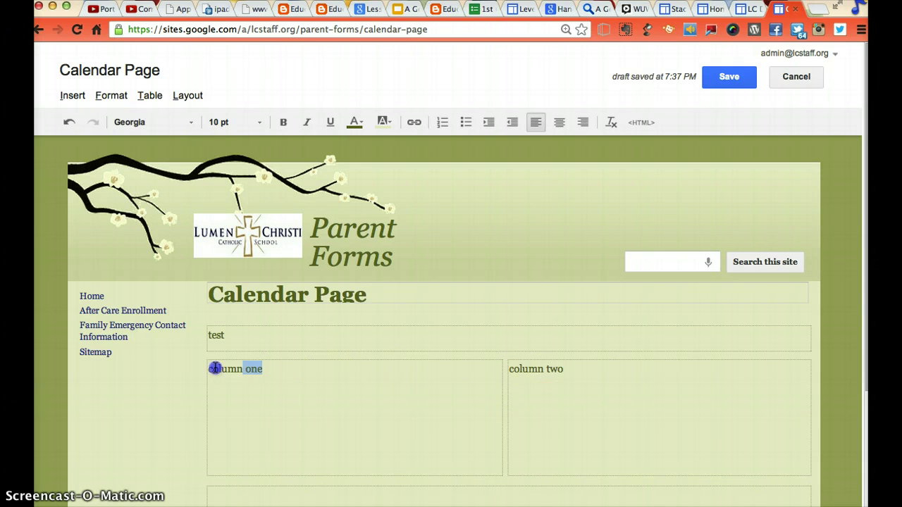
pyautogui.click(282, 379)
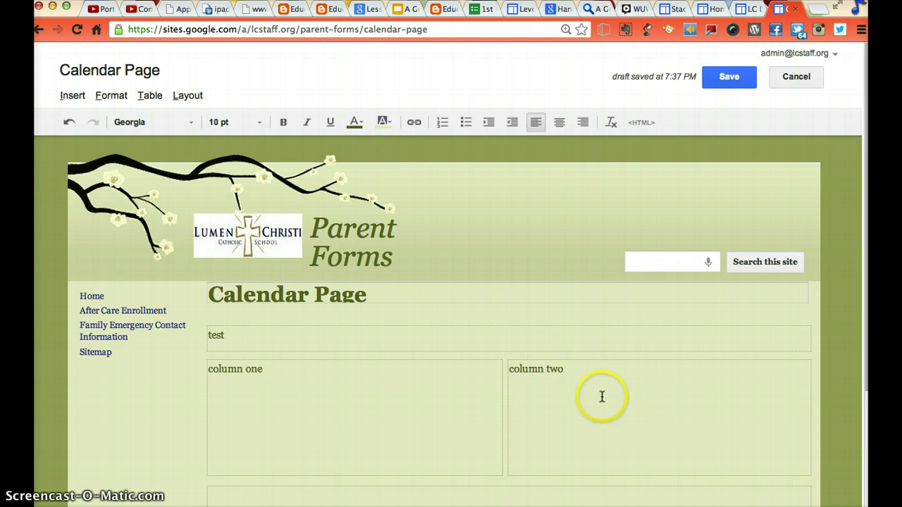
pyautogui.scroll(-4, 605, 406)
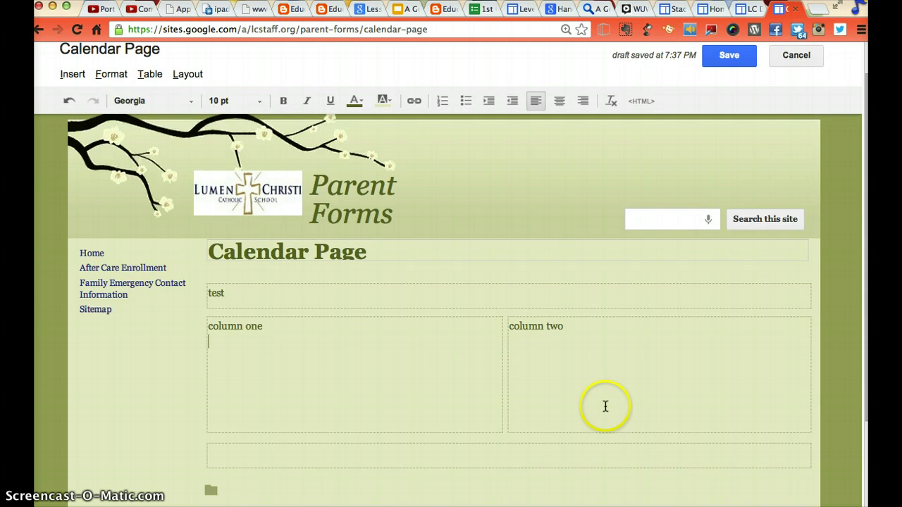
pyautogui.click(387, 370)
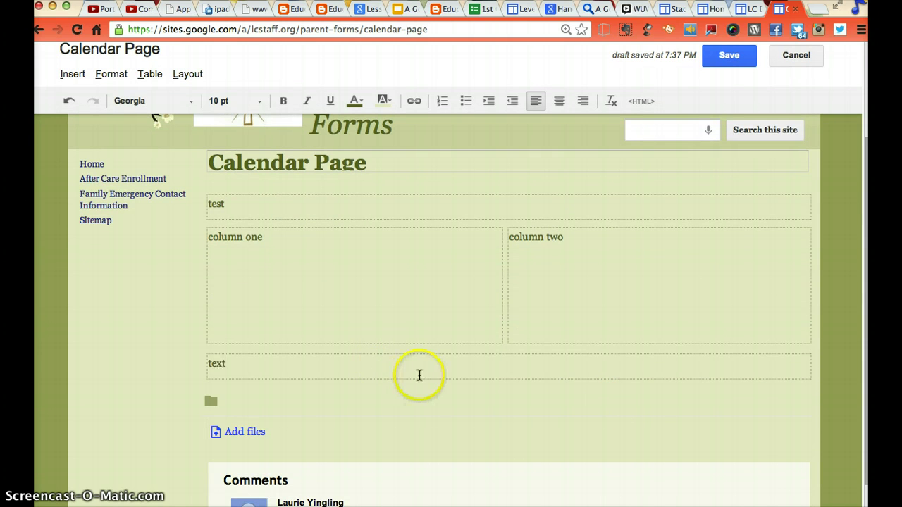
pyautogui.scroll(2, 419, 376)
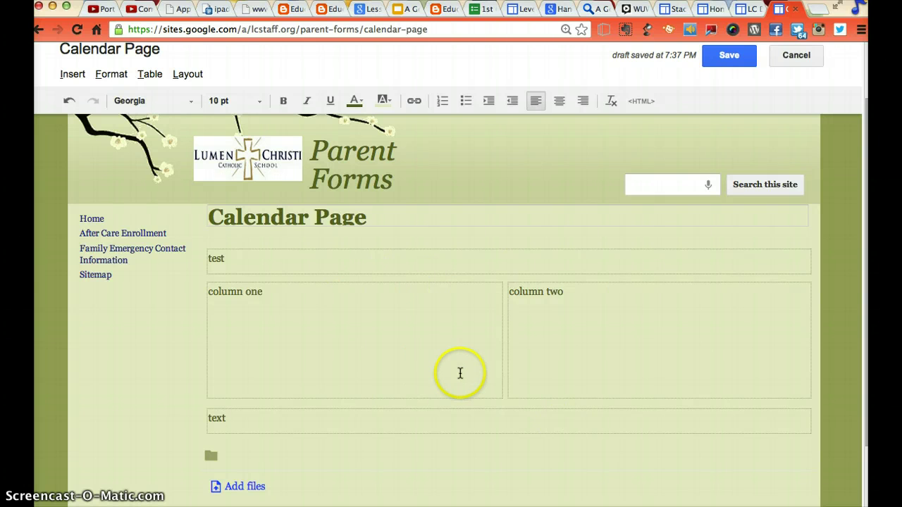
pyautogui.scroll(1, 459, 373)
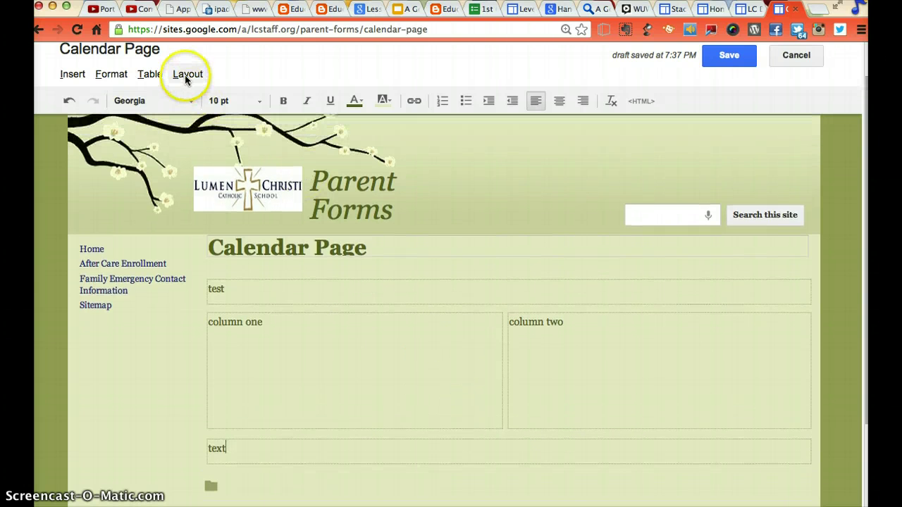
pyautogui.click(187, 75)
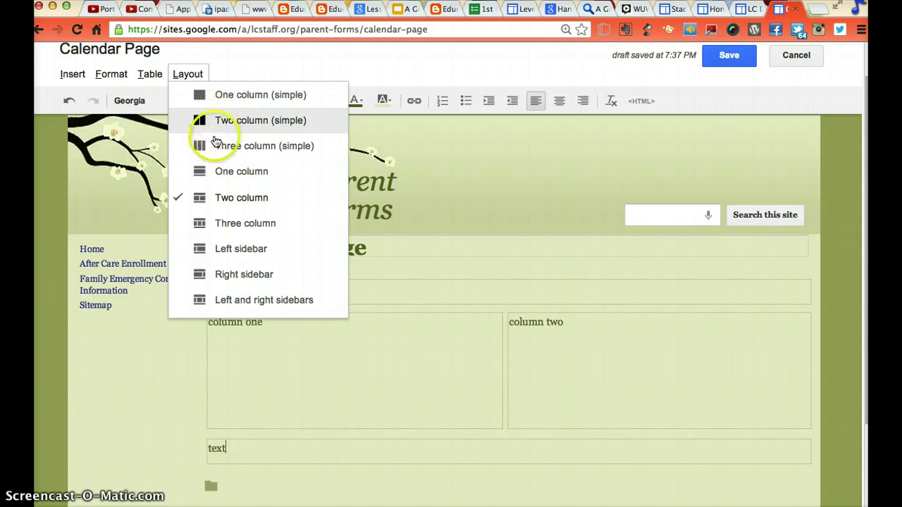
pyautogui.click(277, 345)
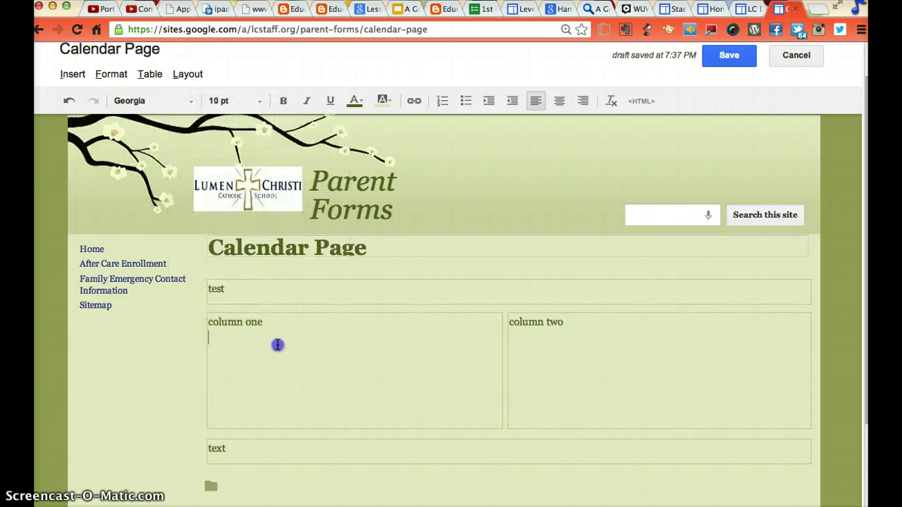
# Choose the LC Athletics Google calendar for insertion below the column one text.
pyautogui.click(298, 329)
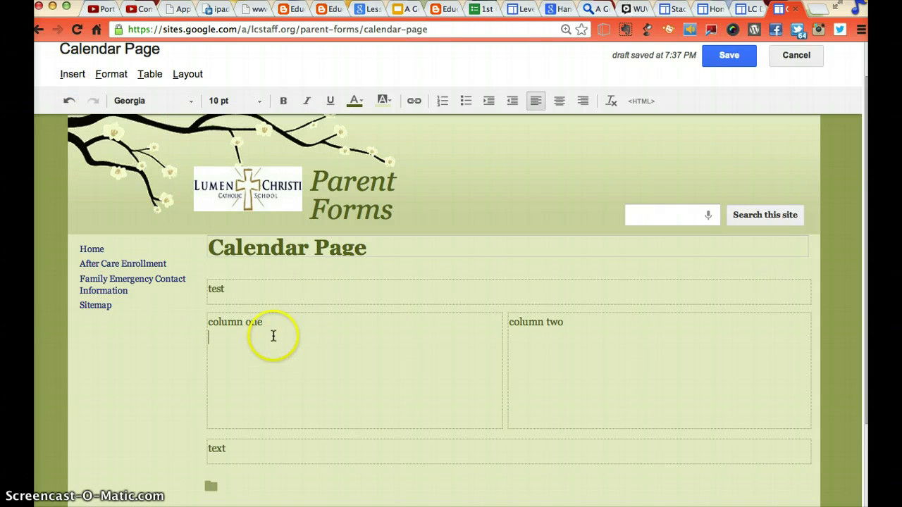
pyautogui.click(70, 74)
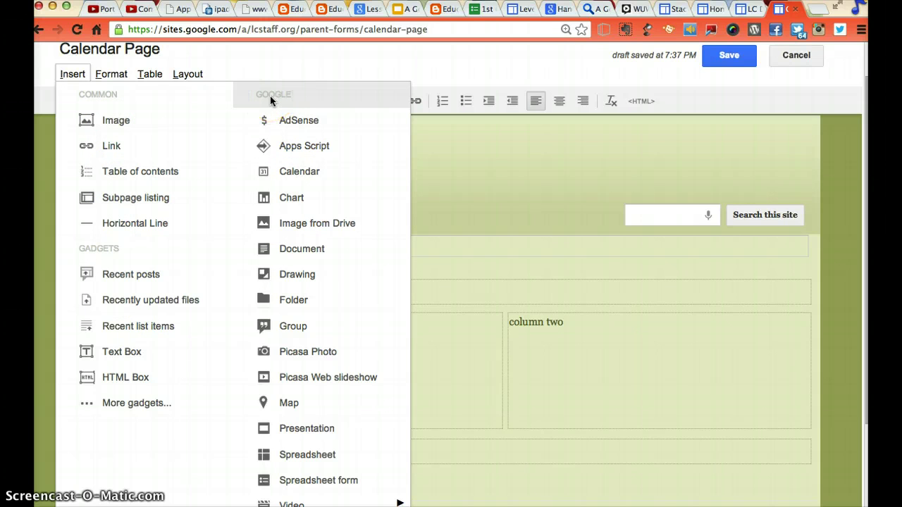
pyautogui.click(274, 172)
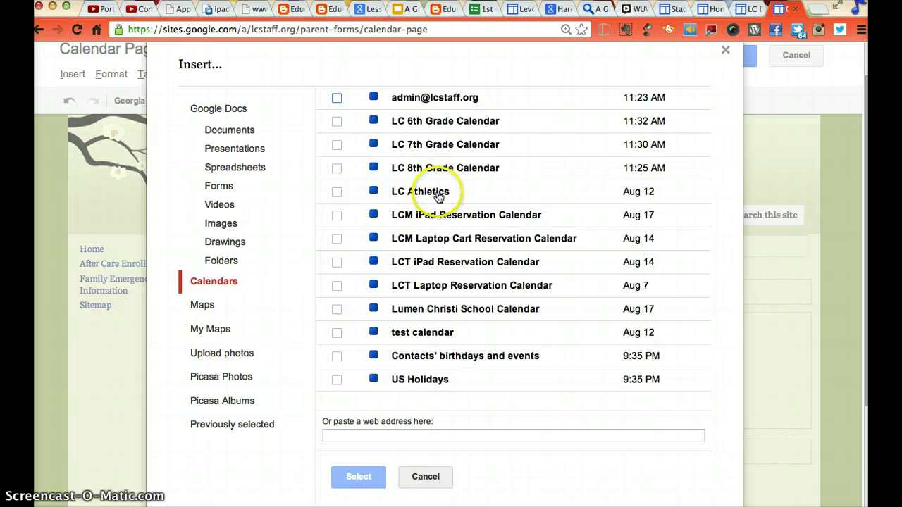
pyautogui.click(336, 191)
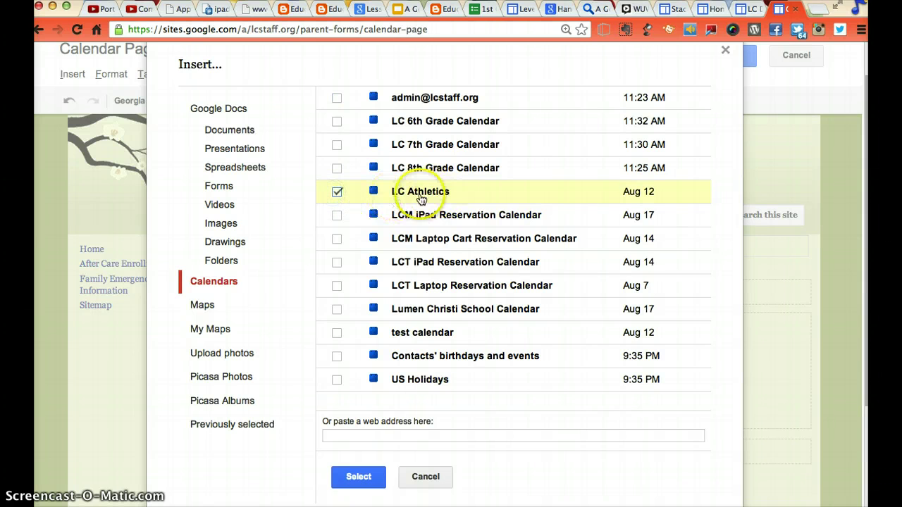
pyautogui.click(359, 477)
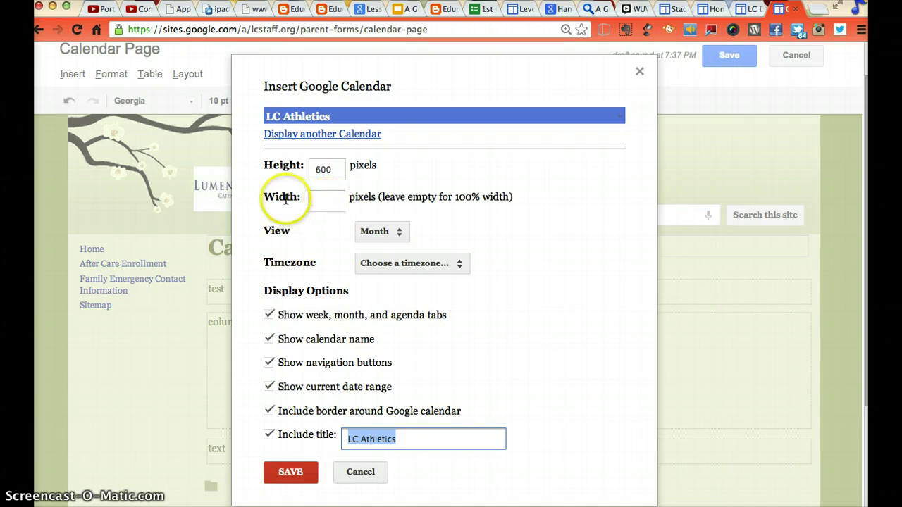
# Set the calendar's height to 500 pixels, keep the width empty, Month view and default display options, and insert it.
pyautogui.click(324, 169)
pyautogui.press('BackSpace')
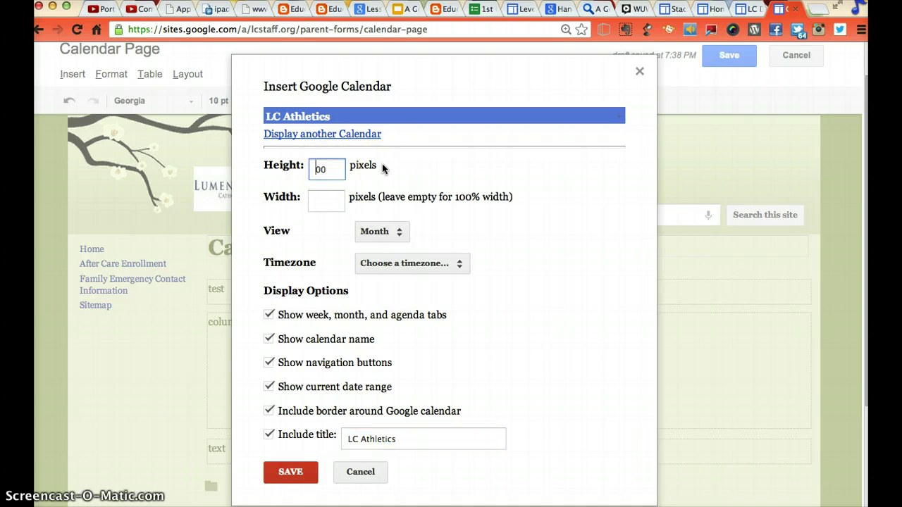
pyautogui.write('5')
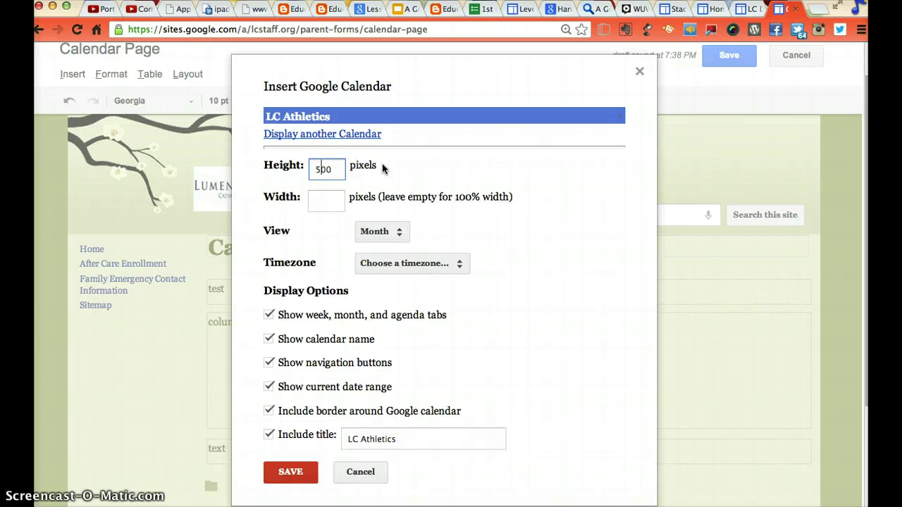
pyautogui.click(331, 203)
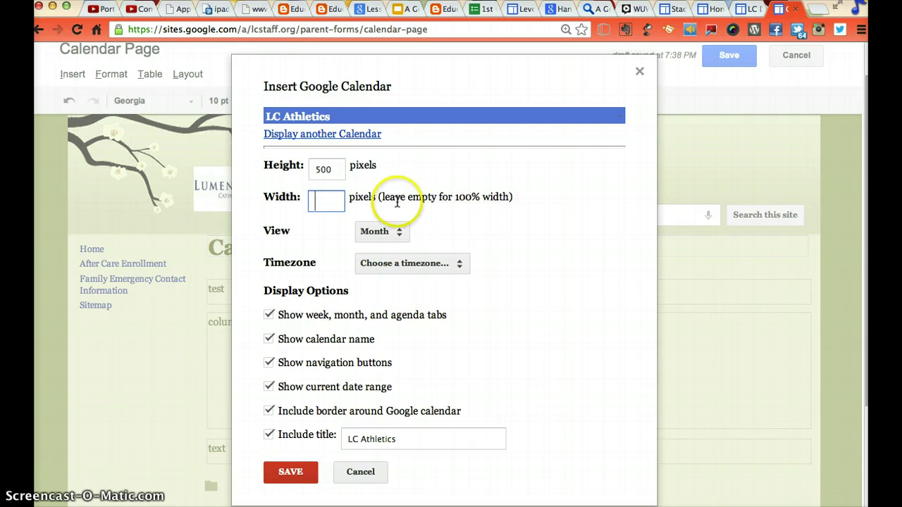
pyautogui.click(399, 236)
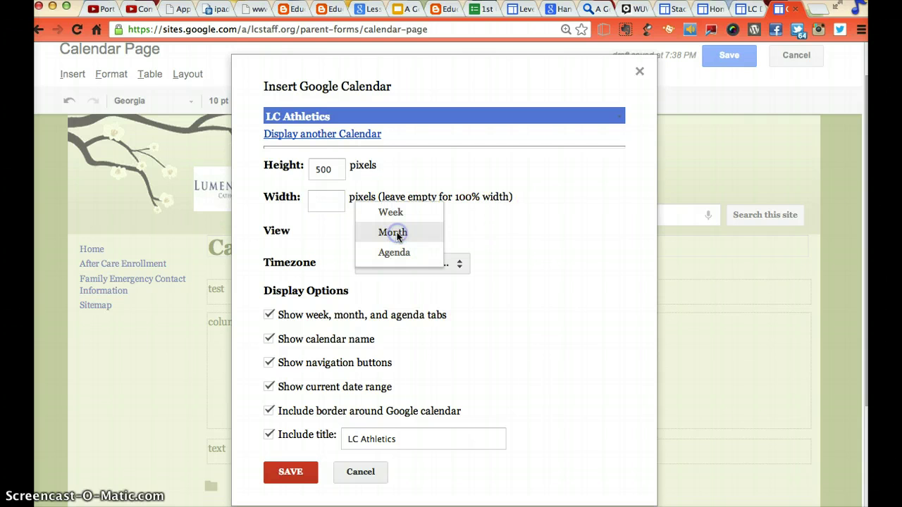
pyautogui.click(399, 236)
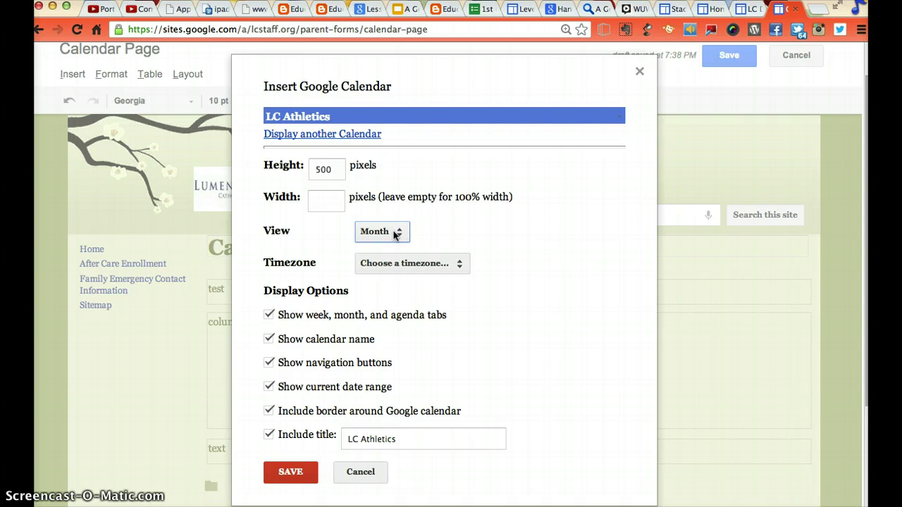
pyautogui.click(449, 263)
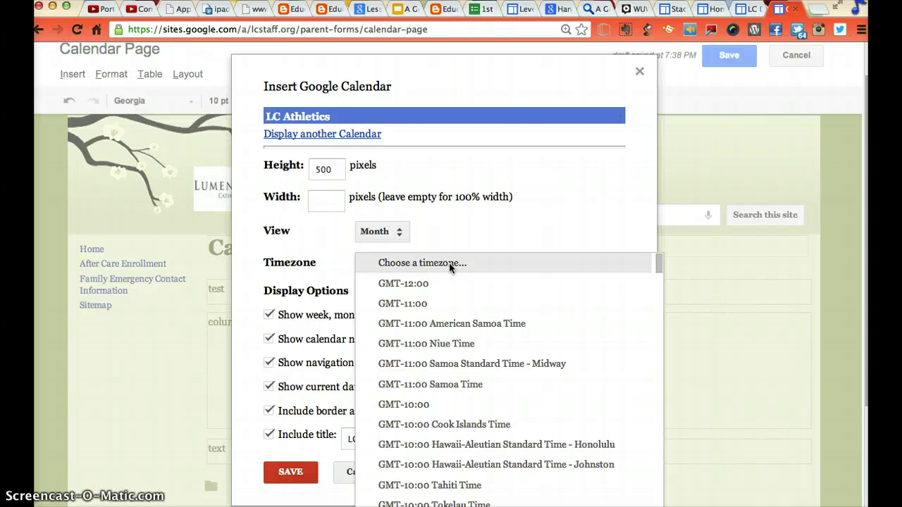
pyautogui.click(449, 263)
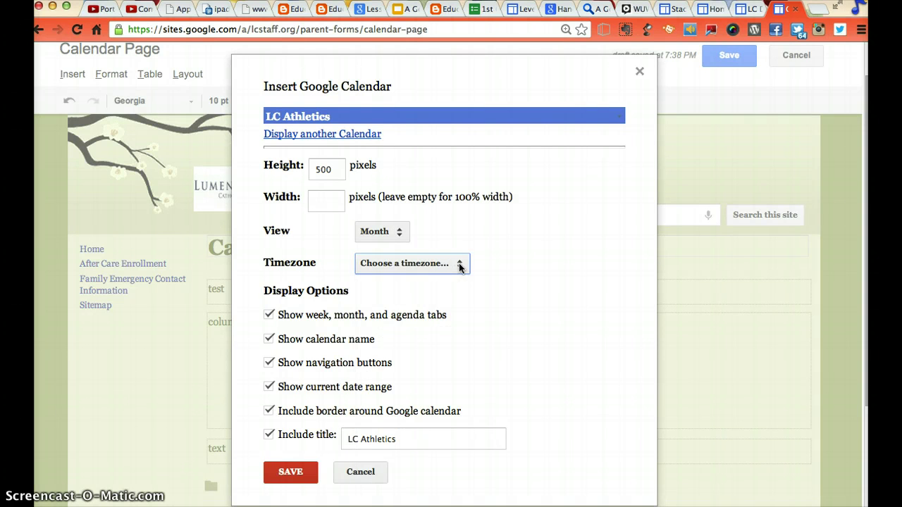
pyautogui.scroll(-3, 491, 290)
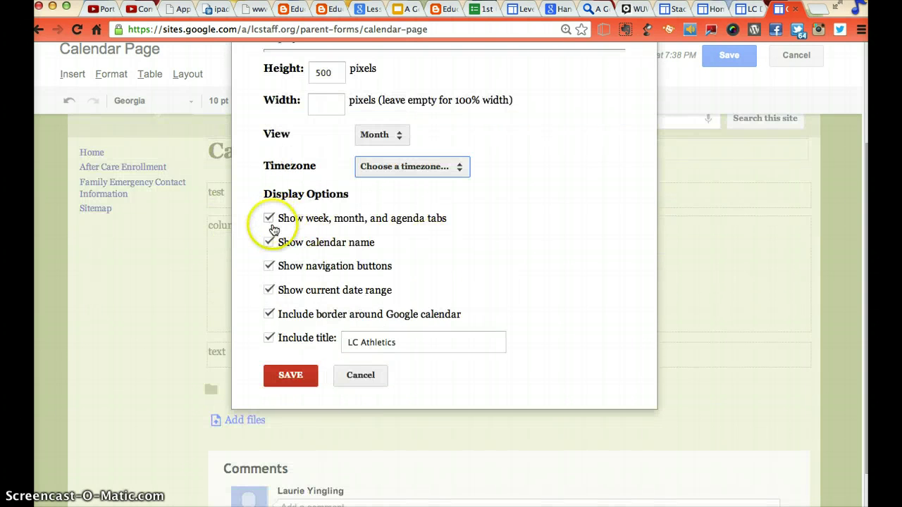
pyautogui.click(290, 375)
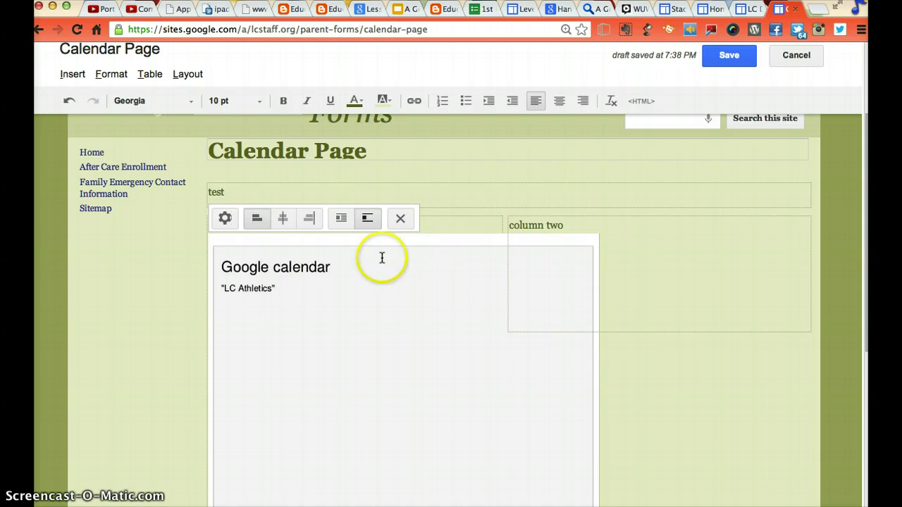
# Save the Calendar Page and check how the embedded LC Athletics calendar displays in the first column.
pyautogui.click(728, 57)
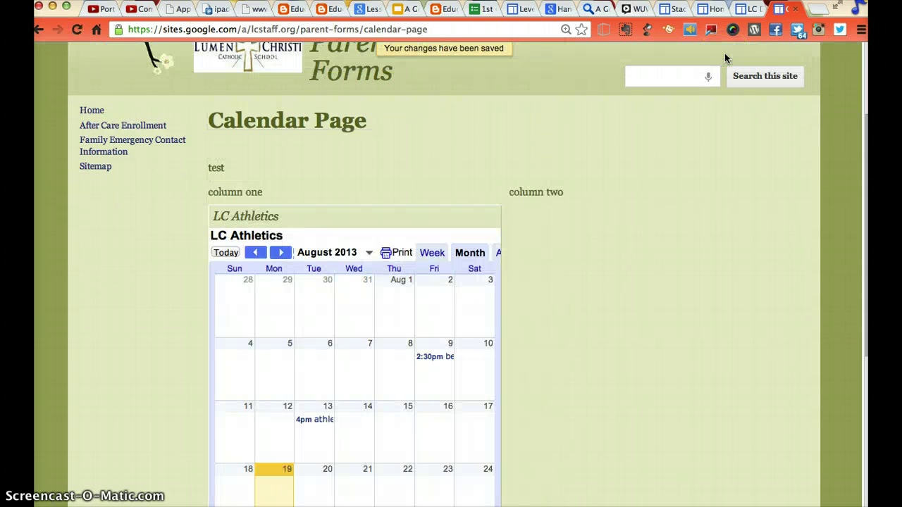
pyautogui.scroll(-4, 397, 362)
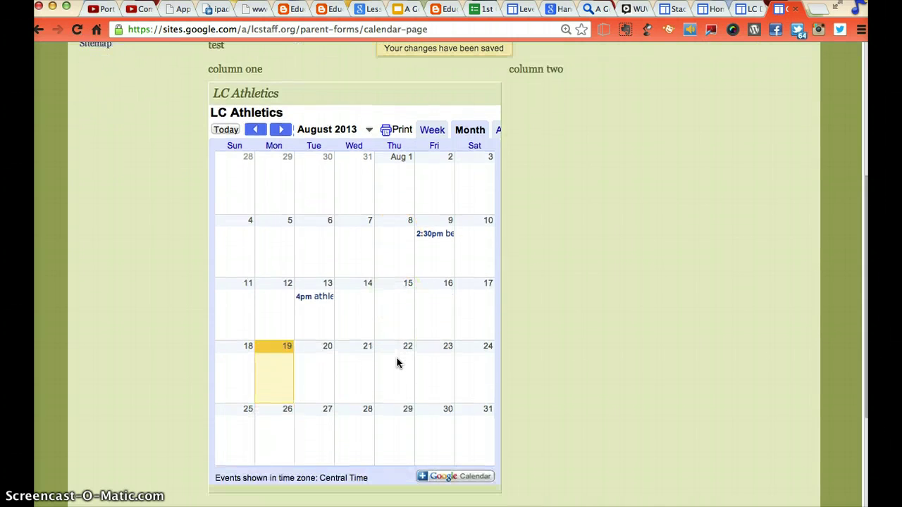
pyautogui.scroll(4, 397, 362)
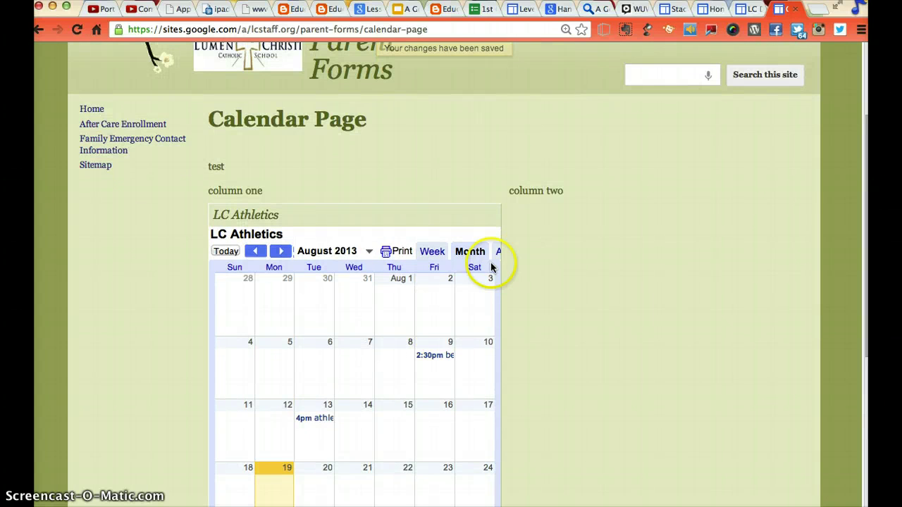
pyautogui.scroll(2, 428, 301)
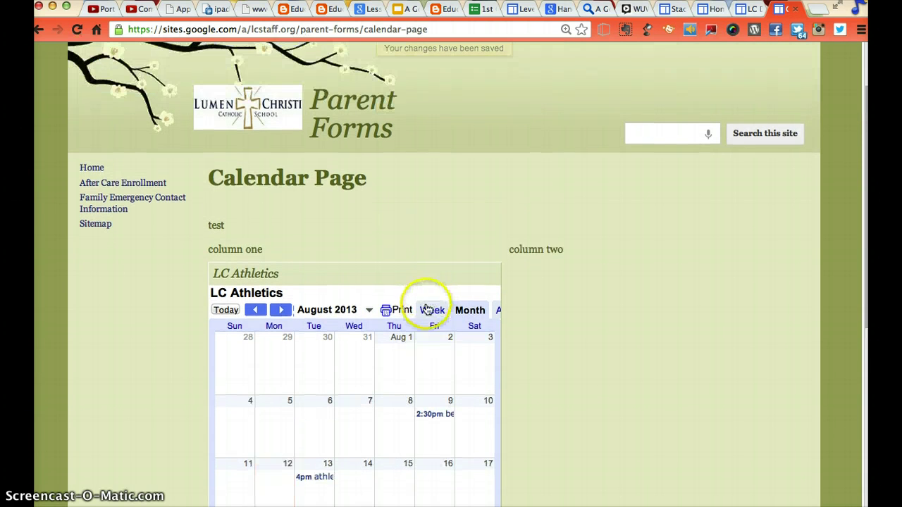
# Edit the Calendar Page again and set the embedded LC Athletics calendar's height to 300 pixels.
pyautogui.scroll(-4, 423, 321)
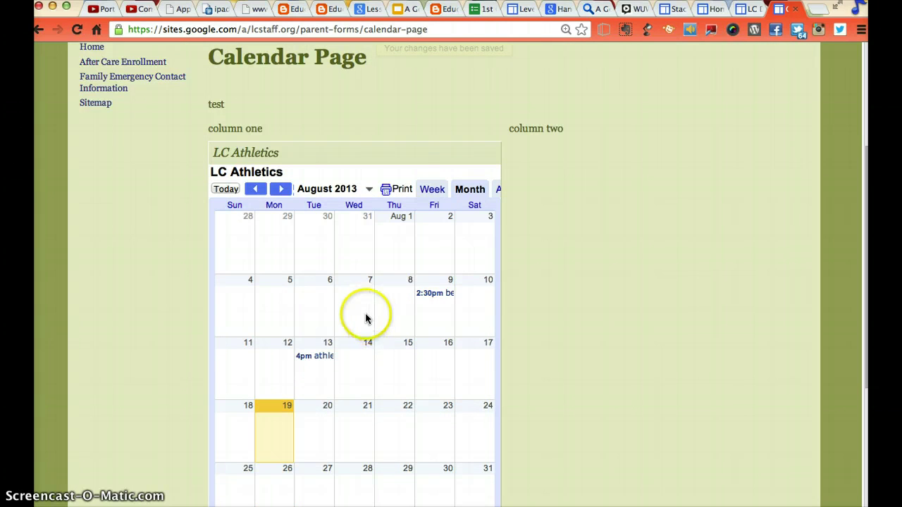
pyautogui.scroll(-2, 363, 317)
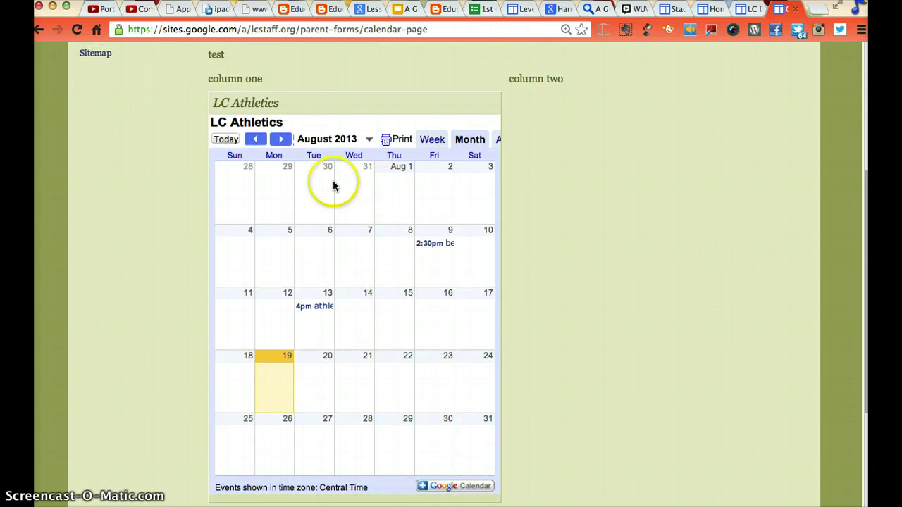
pyautogui.scroll(6, 359, 177)
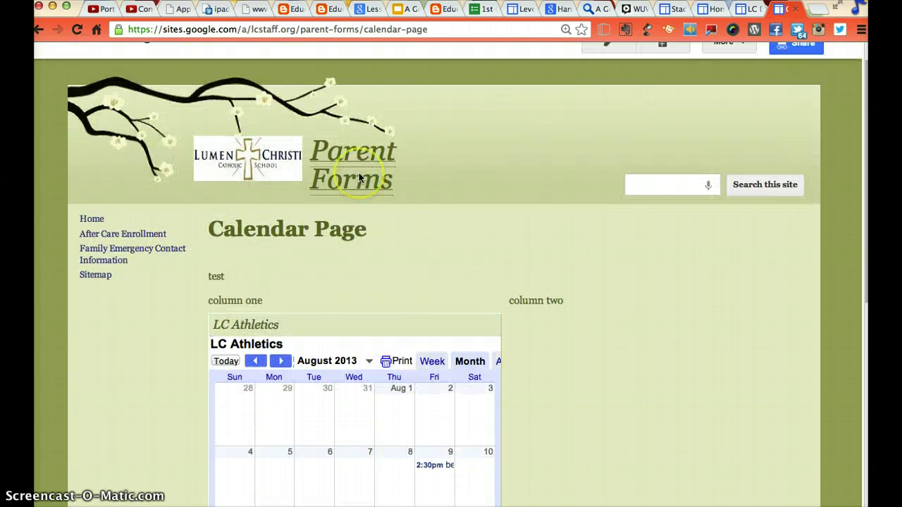
pyautogui.scroll(1, 638, 109)
pyautogui.click(610, 79)
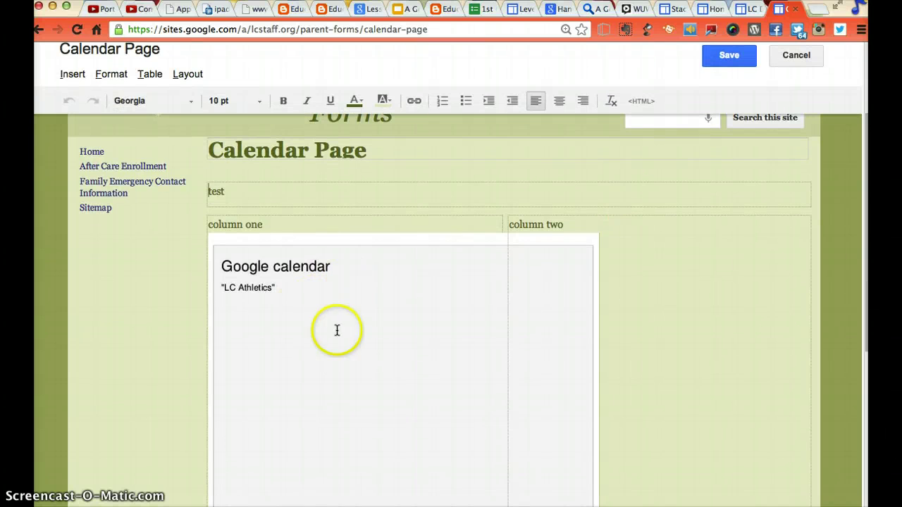
pyautogui.click(393, 318)
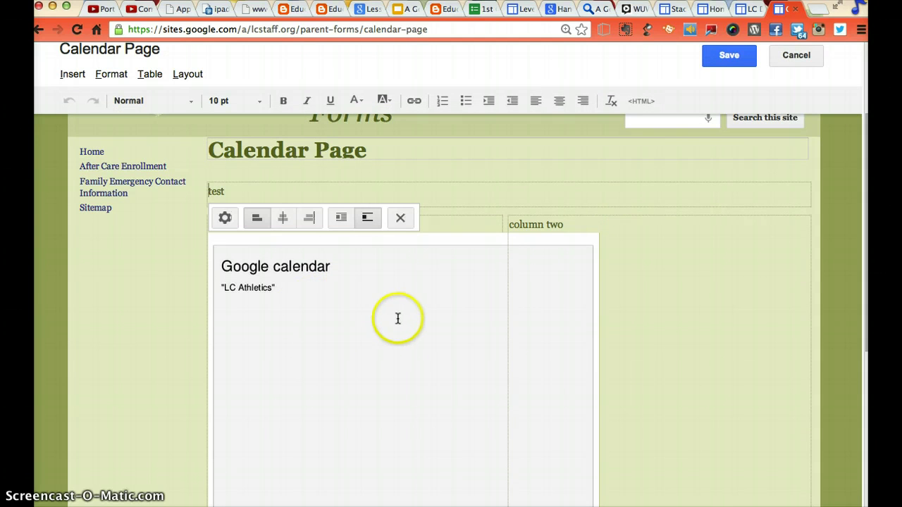
pyautogui.click(225, 219)
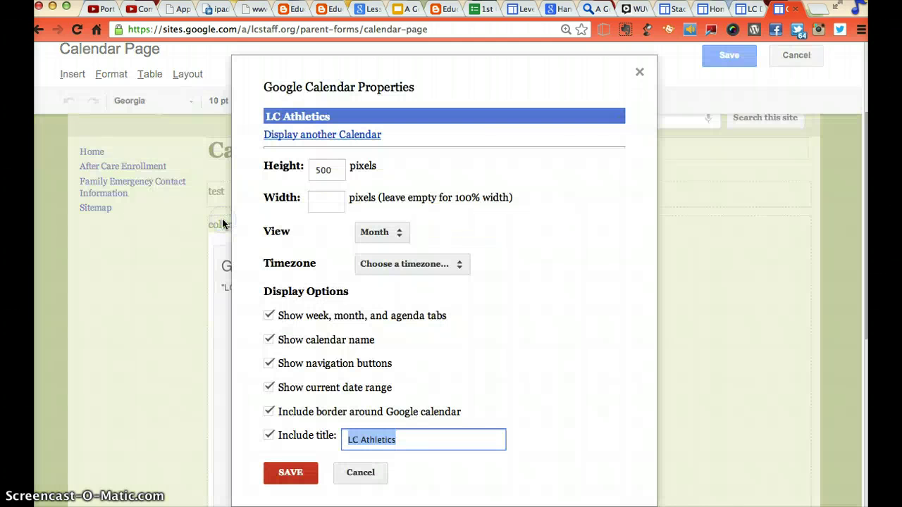
pyautogui.click(317, 178)
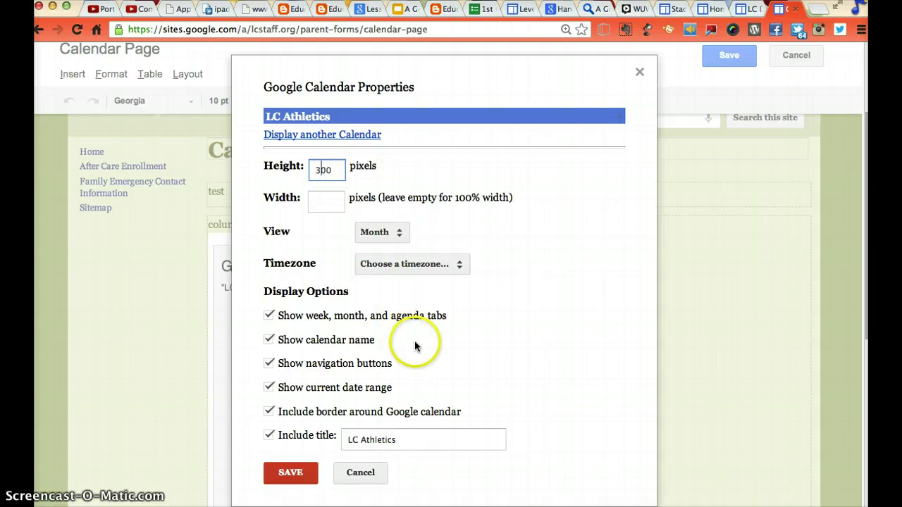
pyautogui.scroll(-2, 420, 347)
pyautogui.click(289, 419)
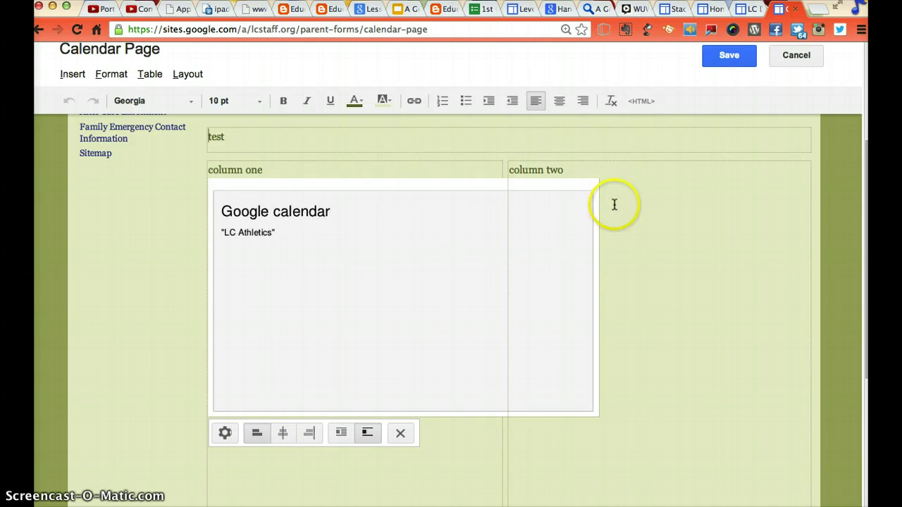
# Save the page and check how the shortened calendar displays in the first column.
pyautogui.click(729, 55)
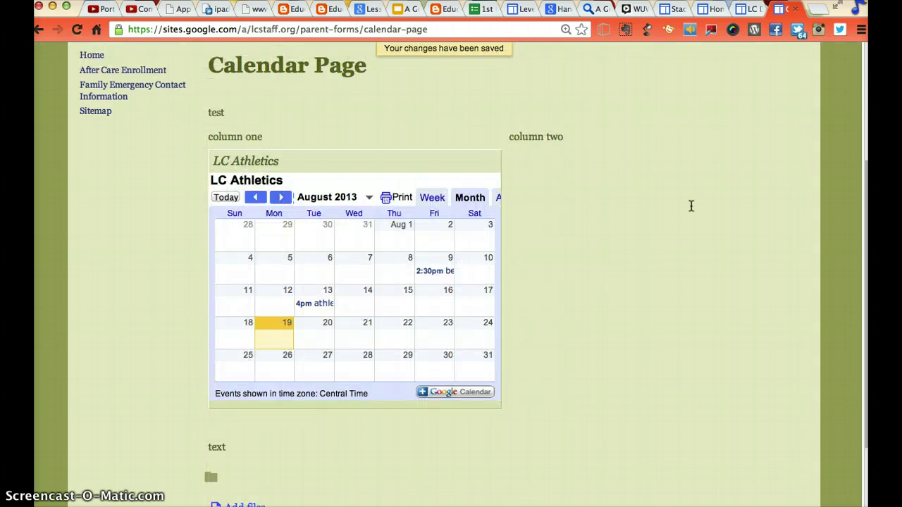
pyautogui.scroll(-3, 412, 282)
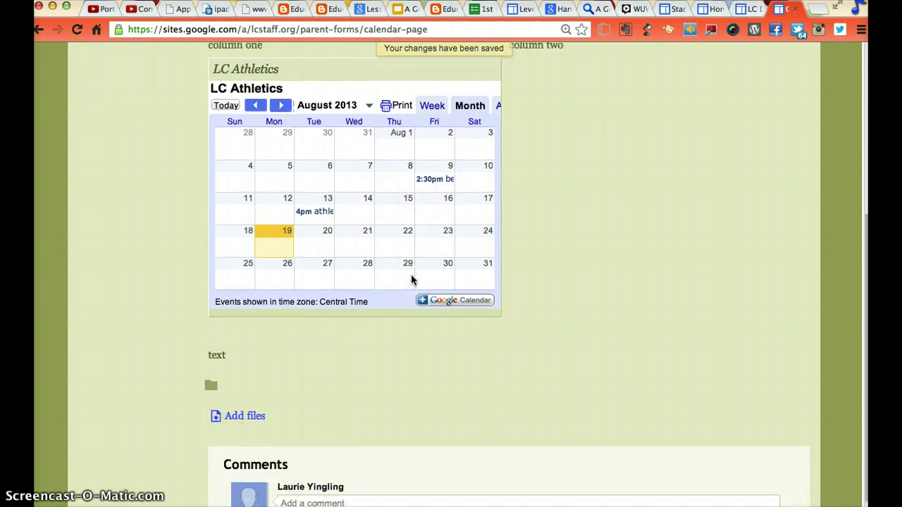
pyautogui.scroll(4, 412, 280)
pyautogui.click(498, 291)
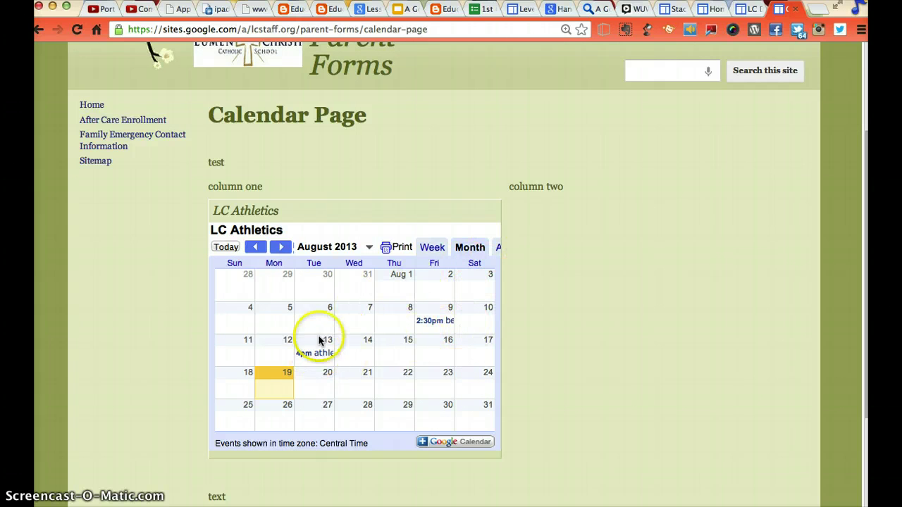
pyautogui.scroll(1, 346, 304)
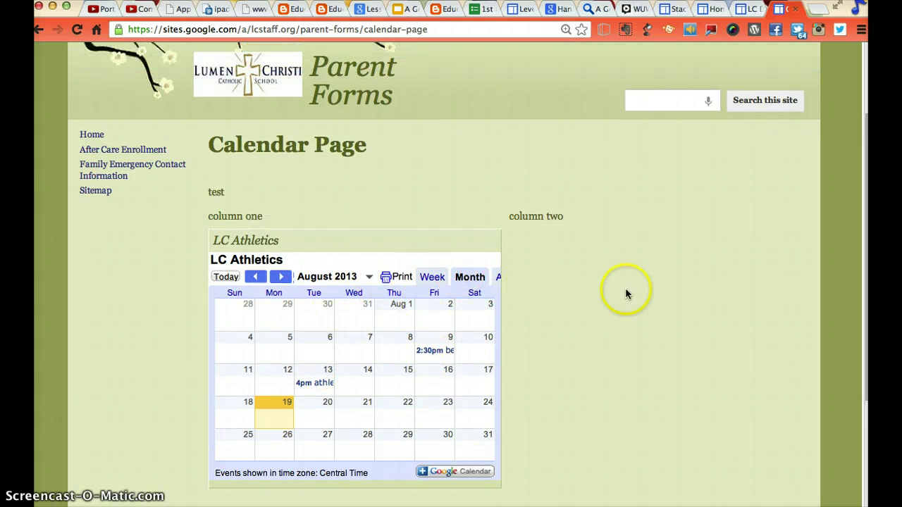
# Reopen the Calendar Page for editing and change its layout to One column (simple).
pyautogui.scroll(1, 647, 278)
pyautogui.scroll(4, 649, 275)
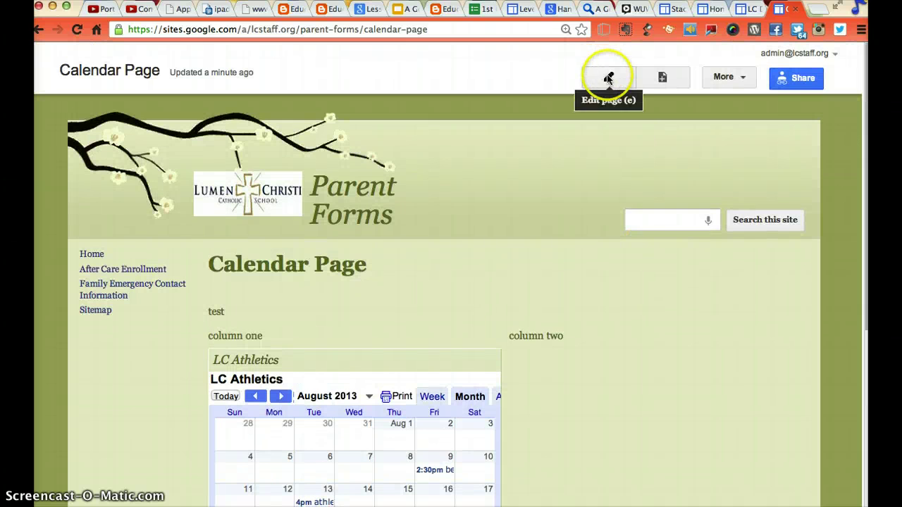
pyautogui.click(608, 78)
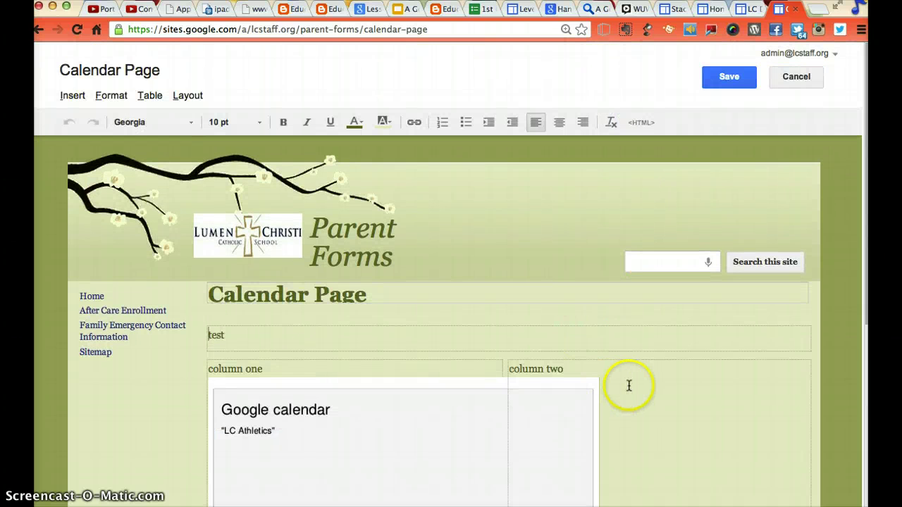
pyautogui.scroll(-3, 599, 377)
pyautogui.scroll(4, 366, 251)
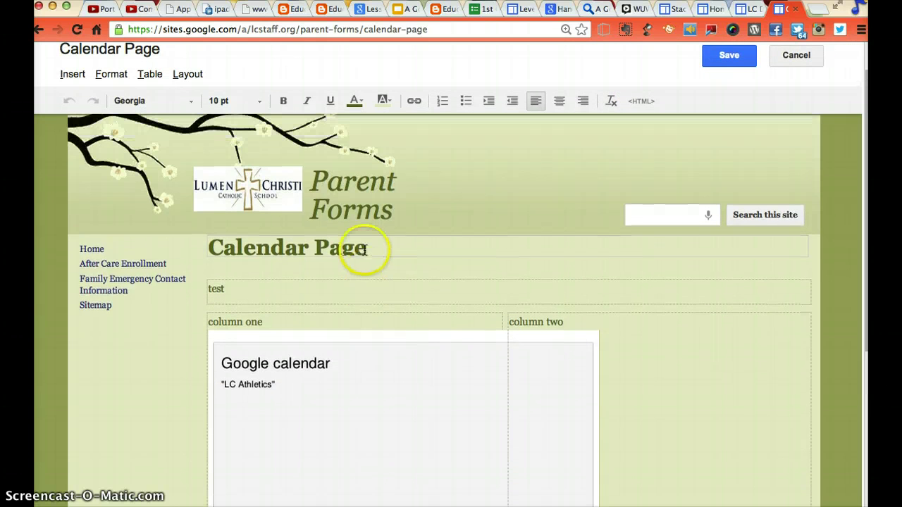
pyautogui.click(188, 94)
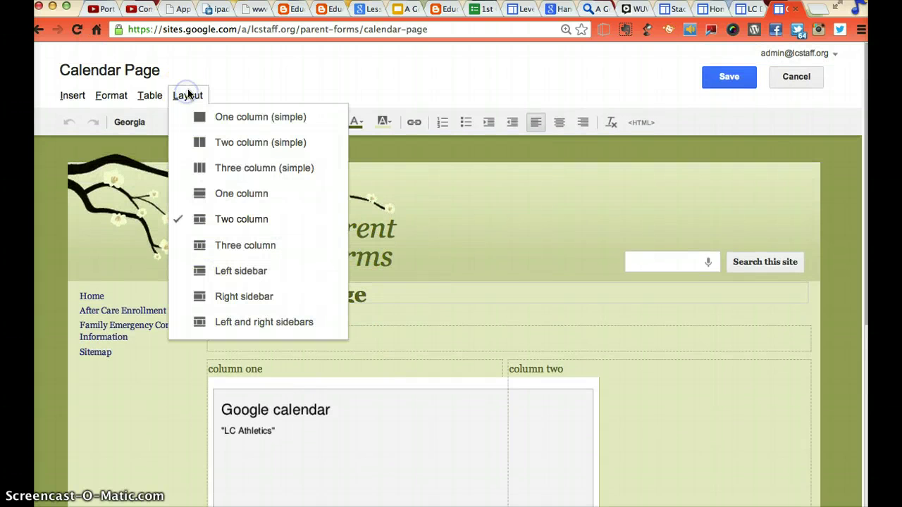
pyautogui.click(246, 118)
# Set the LC Athletics calendar's height to 600 pixels with the width left empty, and center-align it on the page.
pyautogui.scroll(-2, 630, 431)
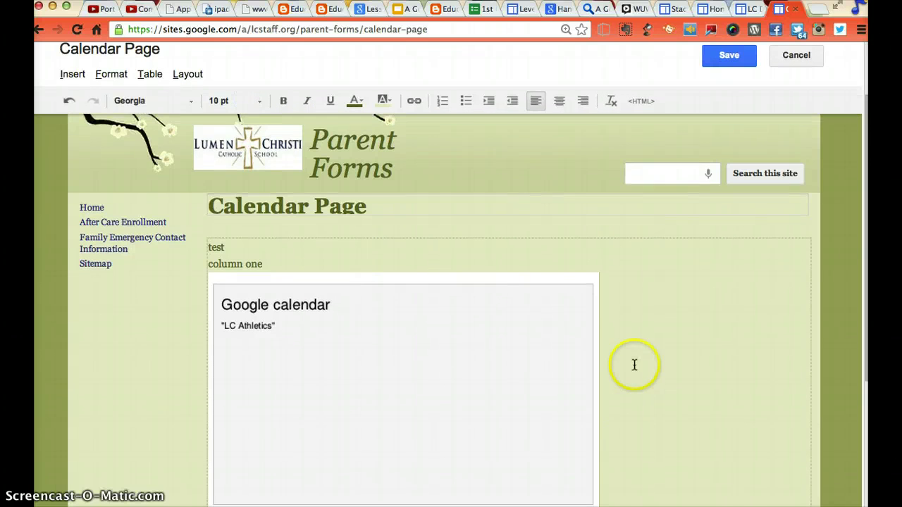
pyautogui.click(452, 355)
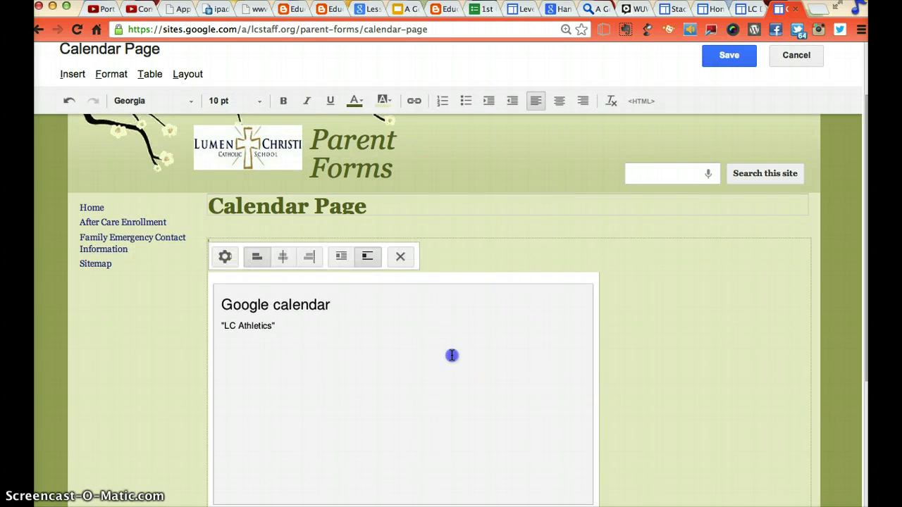
pyautogui.click(225, 257)
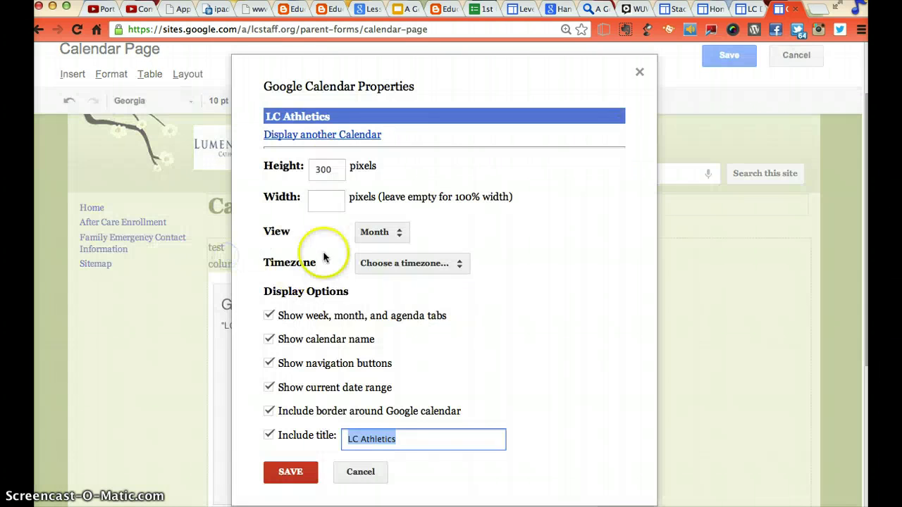
pyautogui.click(320, 169)
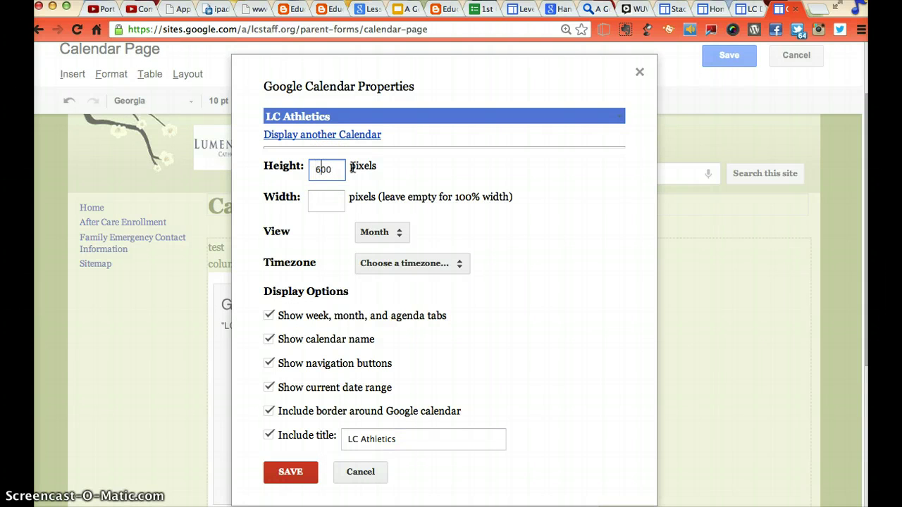
pyautogui.click(330, 201)
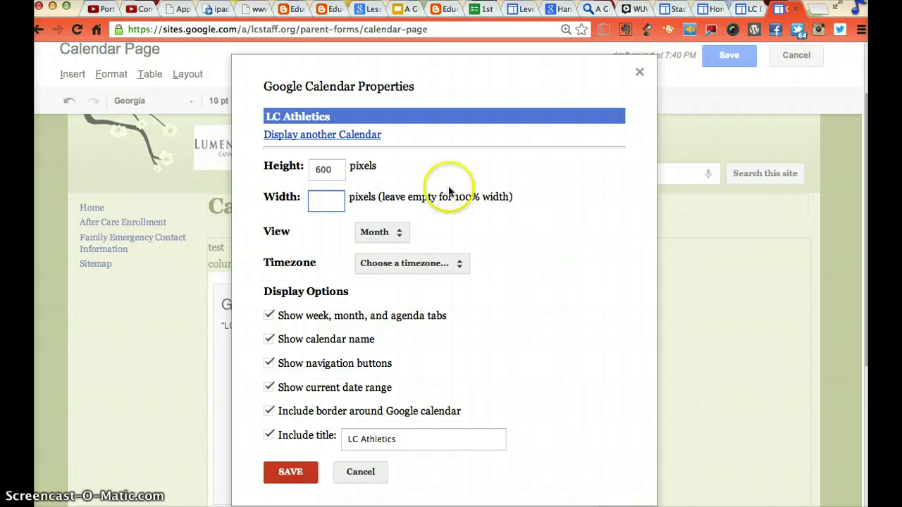
pyautogui.scroll(-1, 437, 303)
pyautogui.click(313, 469)
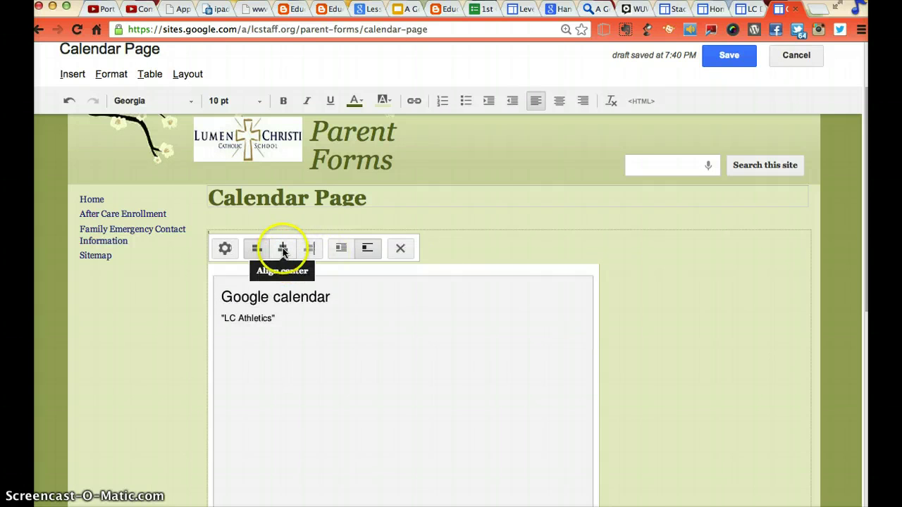
pyautogui.click(283, 251)
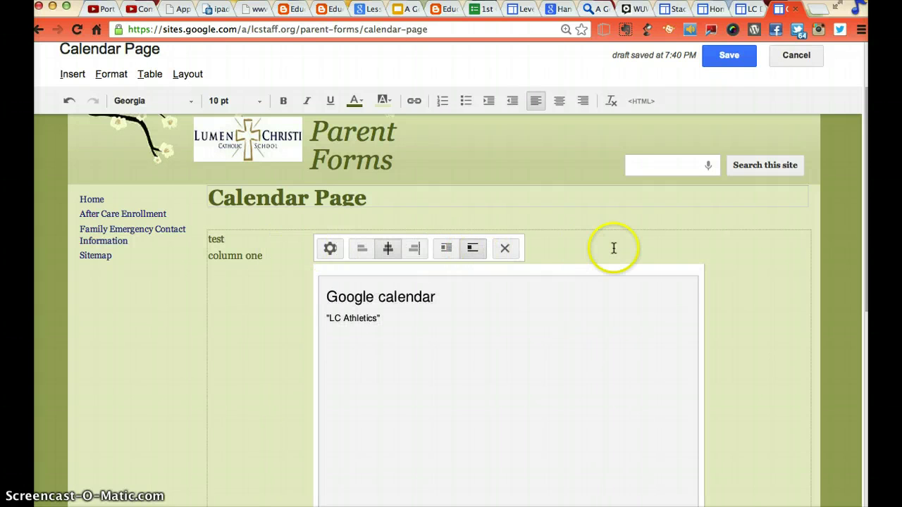
# Save the Calendar Page and check how the LC Athletics calendar displays in the single-column layout.
pyautogui.click(728, 59)
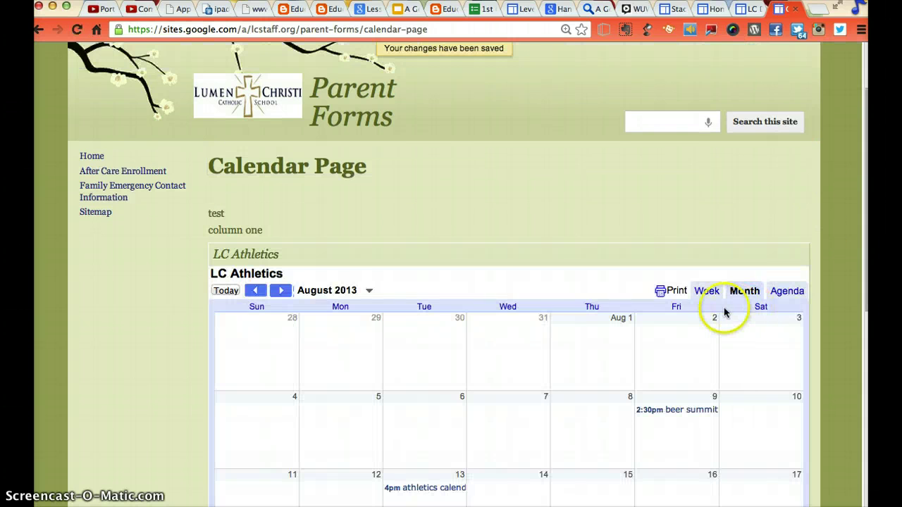
pyautogui.scroll(-5, 718, 307)
pyautogui.scroll(-2, 719, 310)
pyautogui.scroll(6, 719, 310)
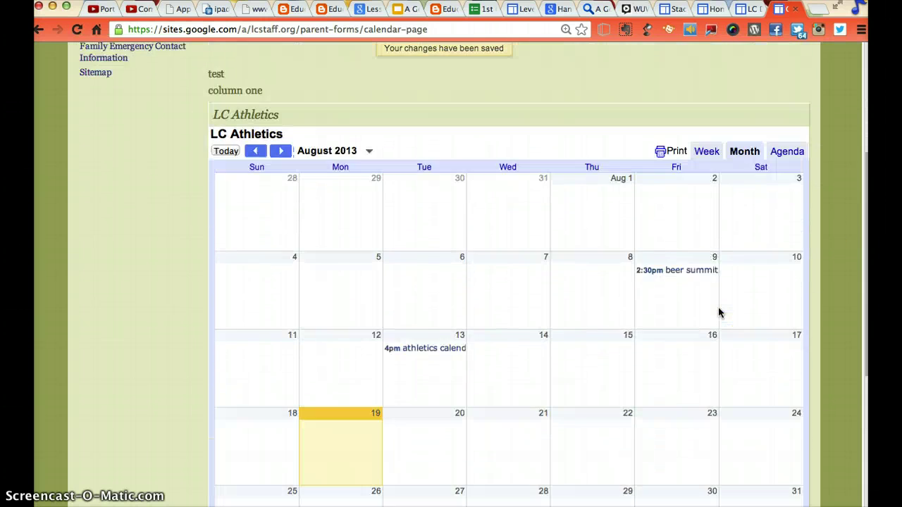
pyautogui.scroll(-3, 719, 312)
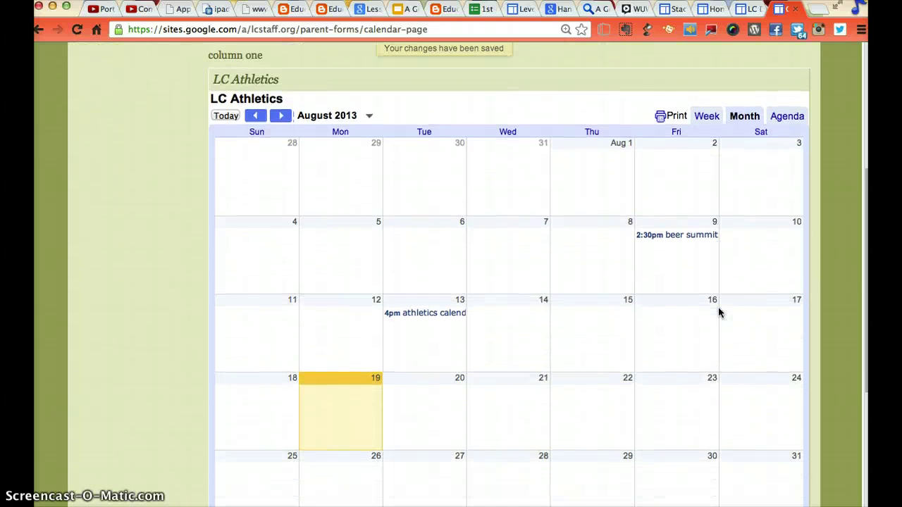
pyautogui.scroll(2, 590, 263)
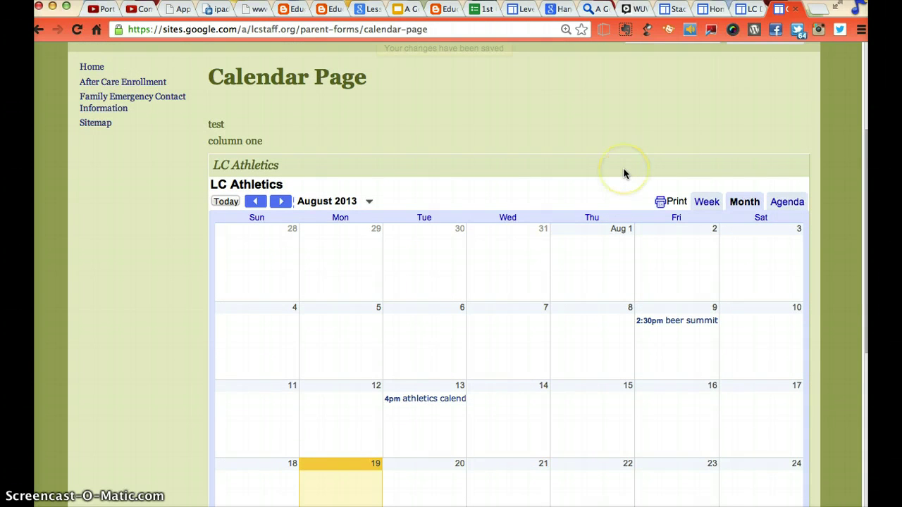
pyautogui.scroll(4, 624, 174)
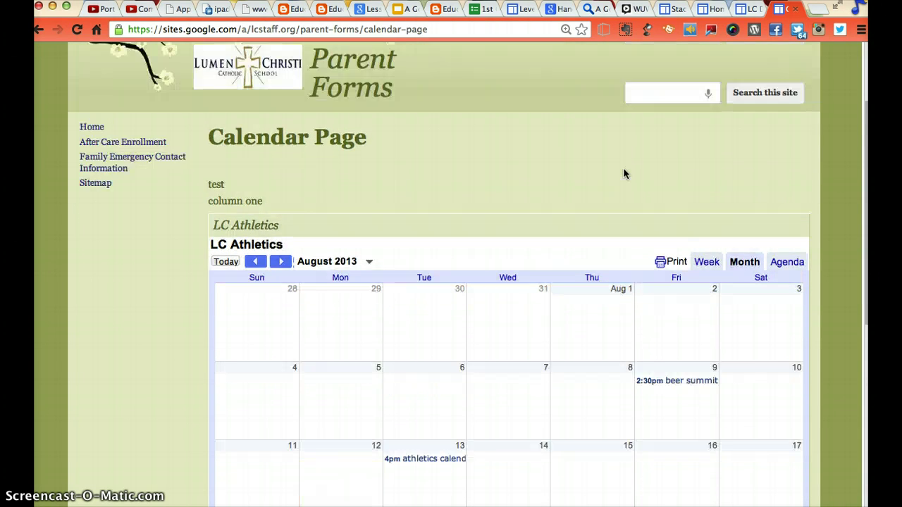
pyautogui.scroll(-3, 624, 174)
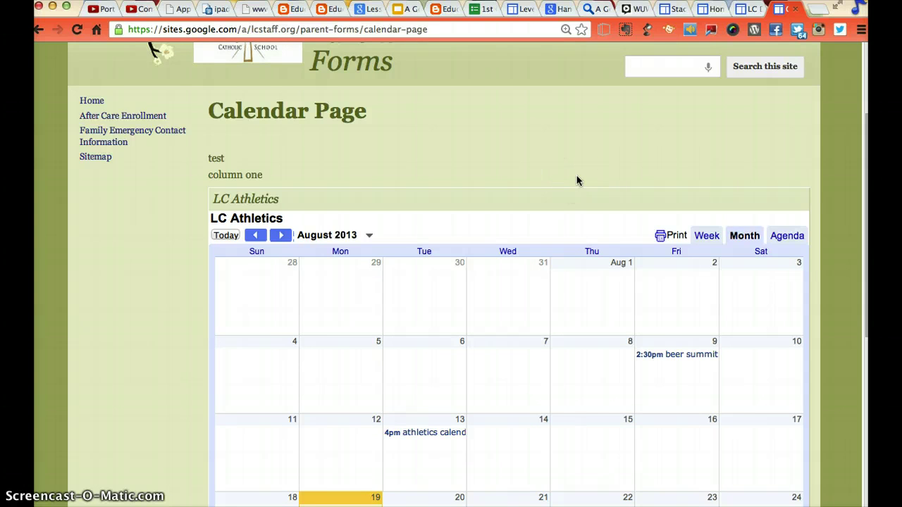
pyautogui.scroll(3, 577, 181)
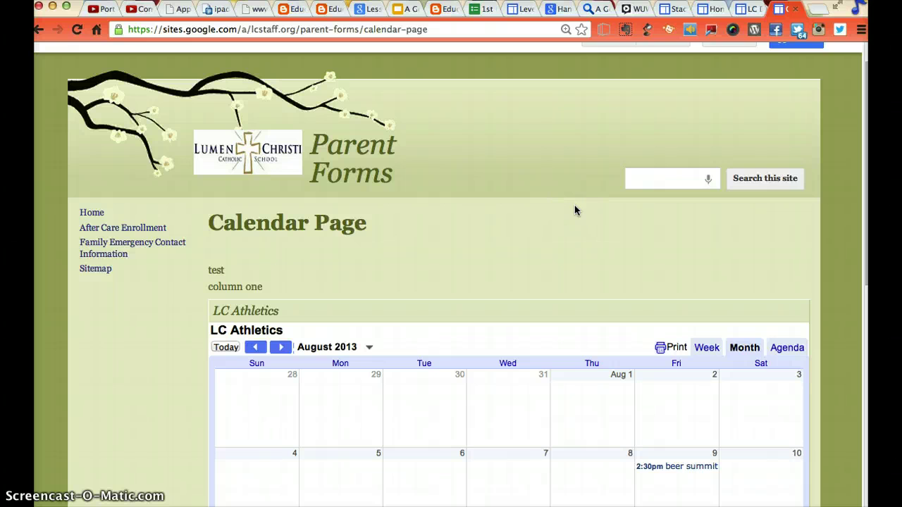
pyautogui.scroll(1, 568, 202)
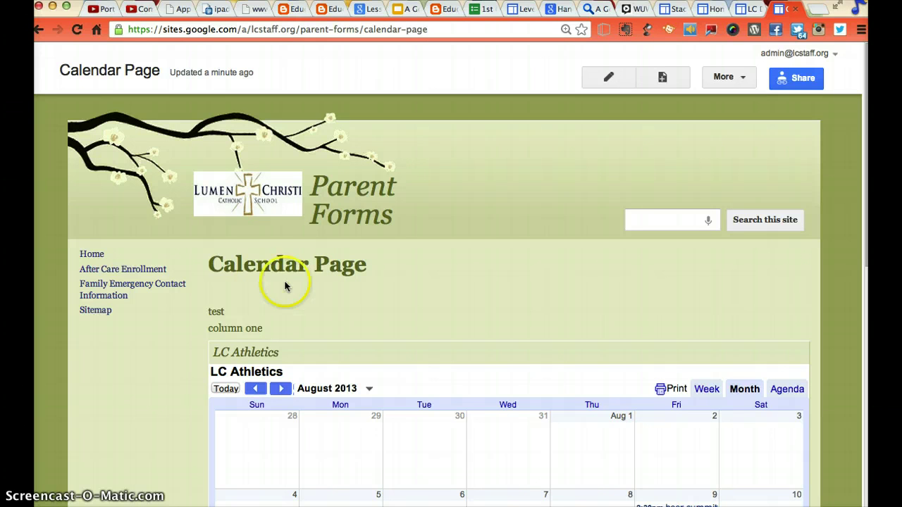
# Open the site layout for editing and review the site header's height, alignment and logo options.
pyautogui.click(725, 79)
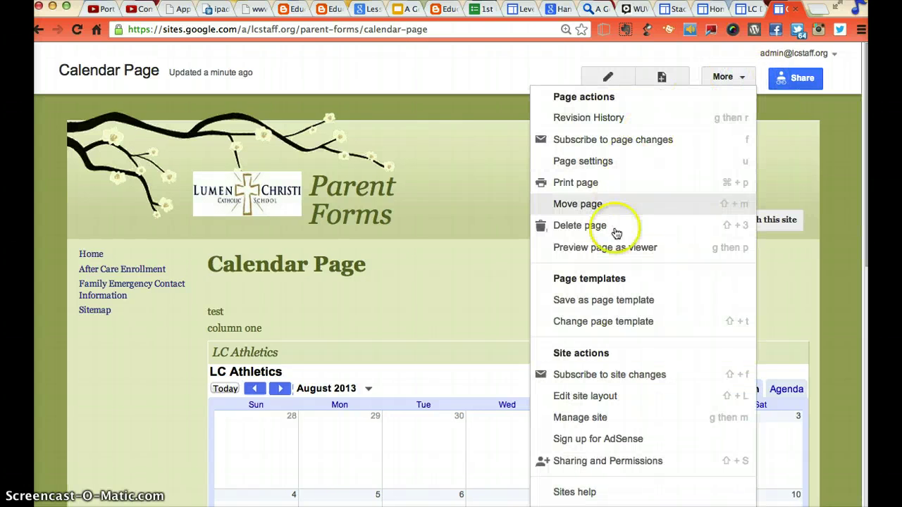
pyautogui.click(583, 399)
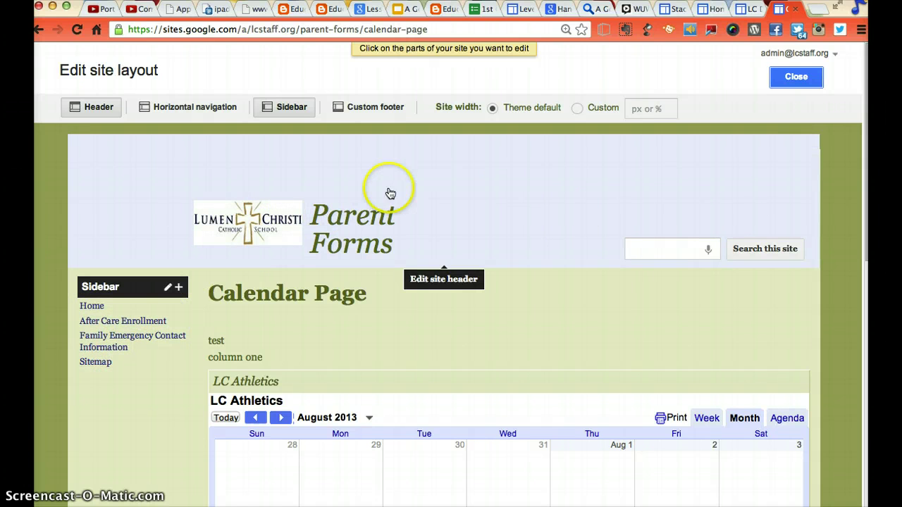
pyautogui.click(506, 226)
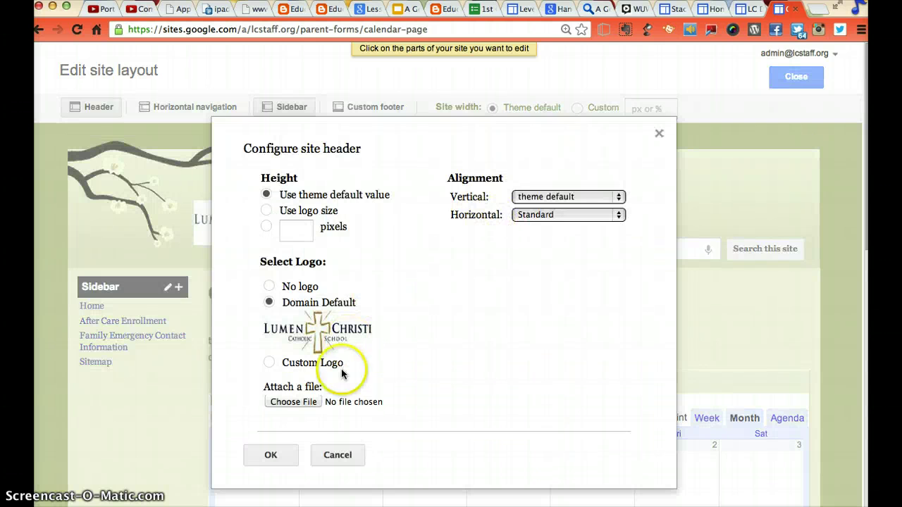
pyautogui.click(338, 456)
pyautogui.moveTo(134, 344)
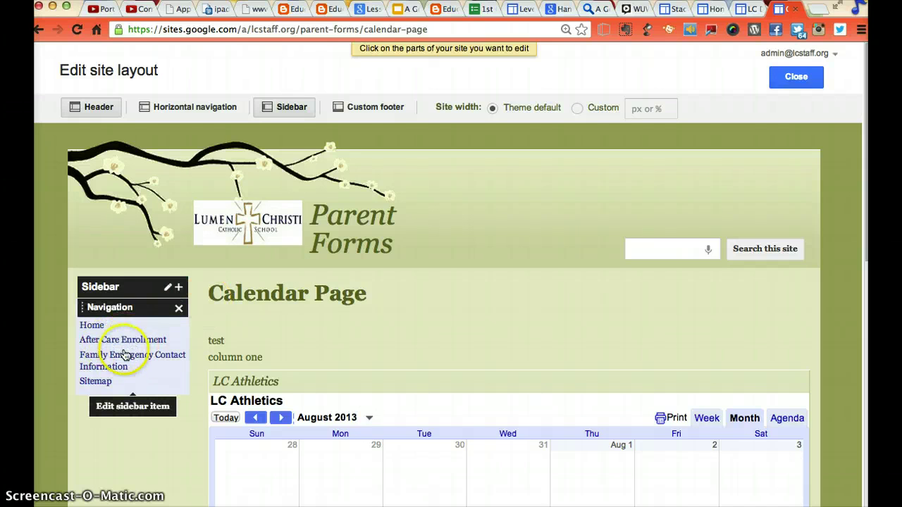
# Add the Calendar Page to the list of pages shown in the sidebar navigation.
pyautogui.click(141, 376)
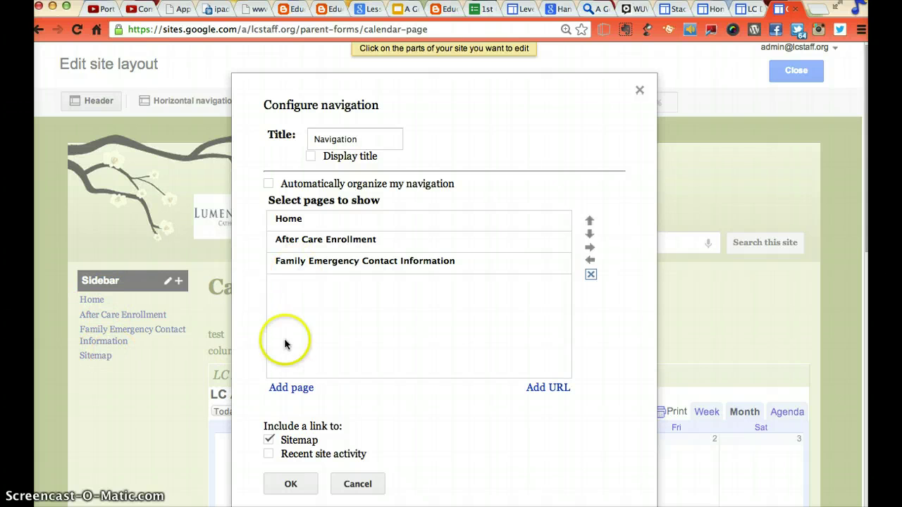
pyautogui.click(290, 397)
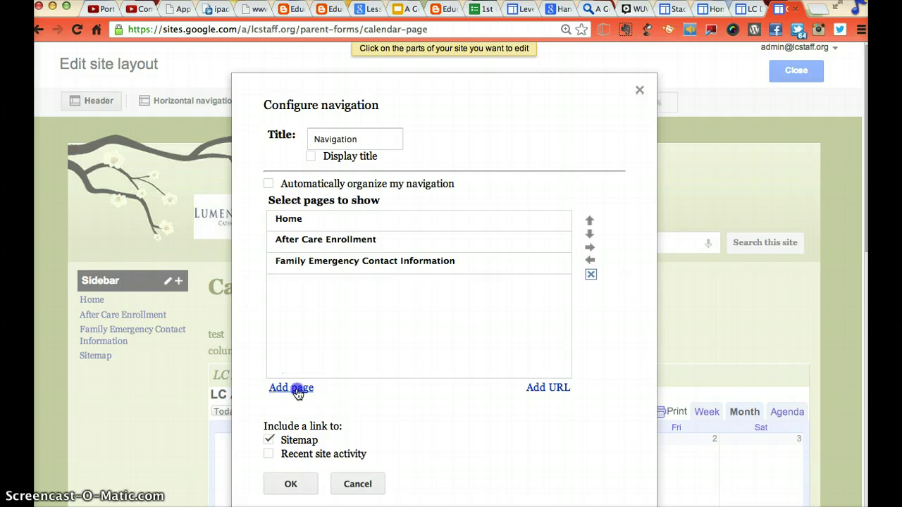
pyautogui.scroll(-3, 300, 416)
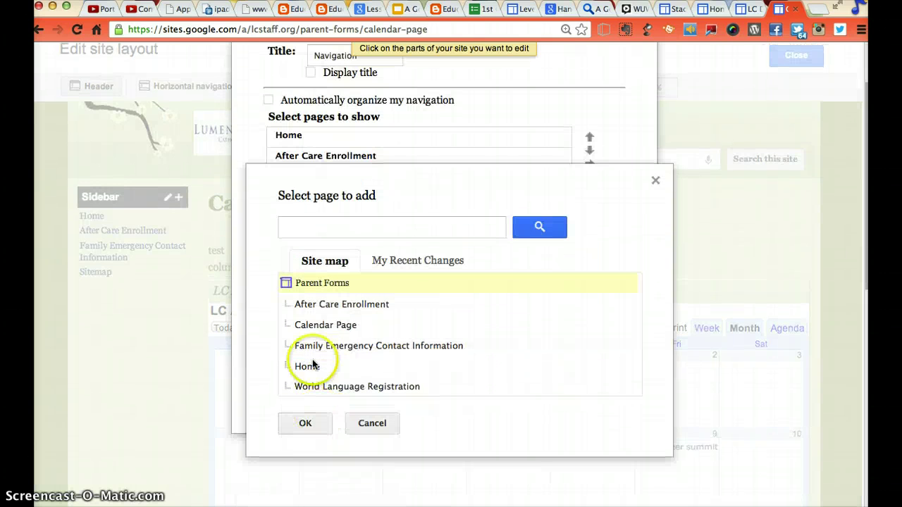
pyautogui.click(314, 332)
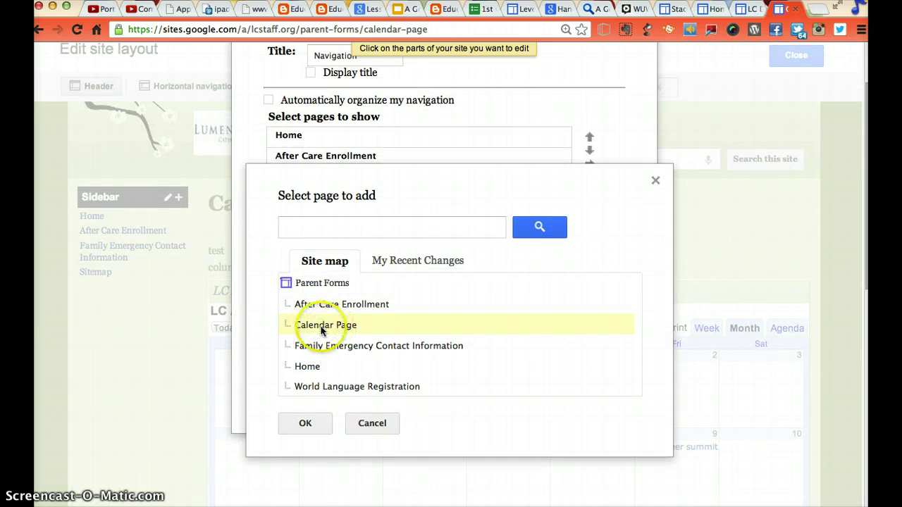
pyautogui.click(306, 423)
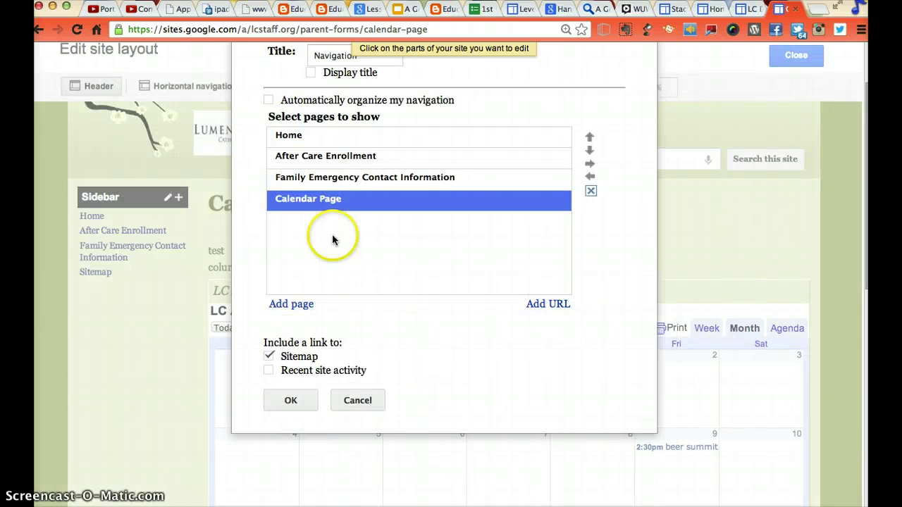
# Move Calendar Page above Family Emergency Contact Information in the navigation, and leave the layout editor for the site's Home page.
pyautogui.click(590, 138)
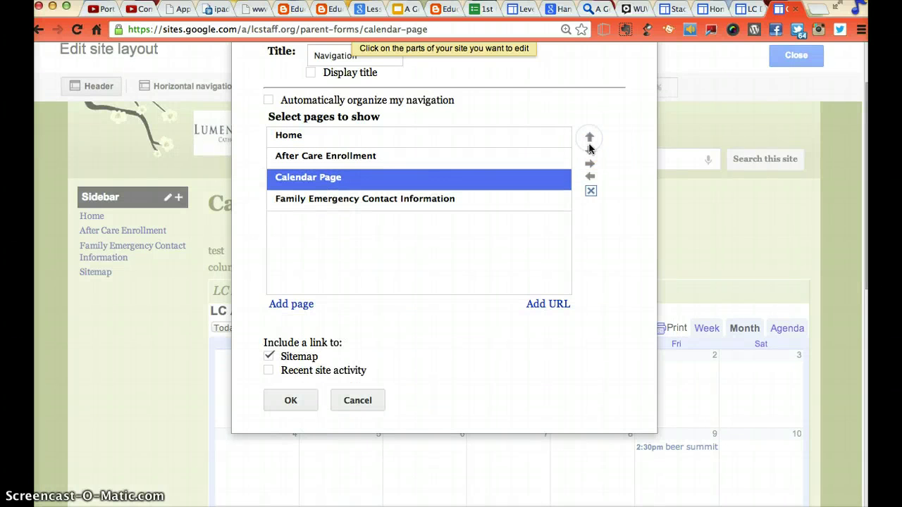
pyautogui.click(291, 400)
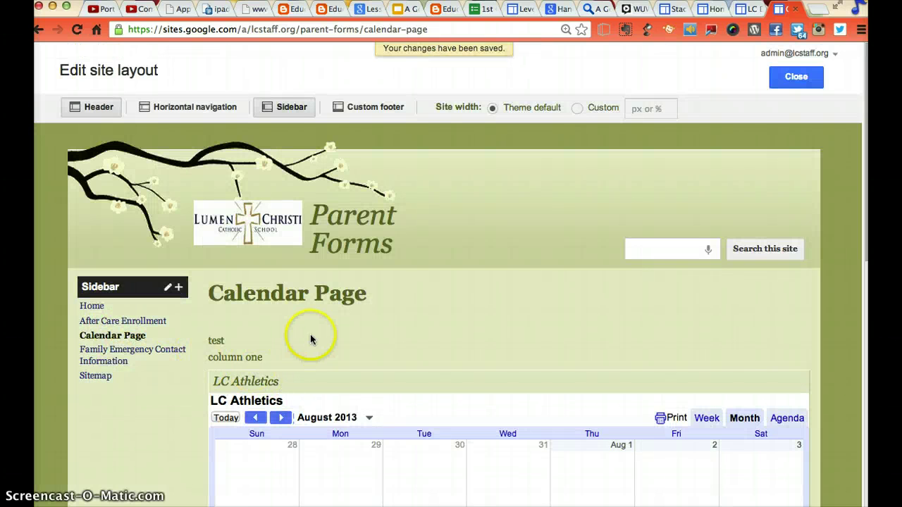
pyautogui.click(797, 78)
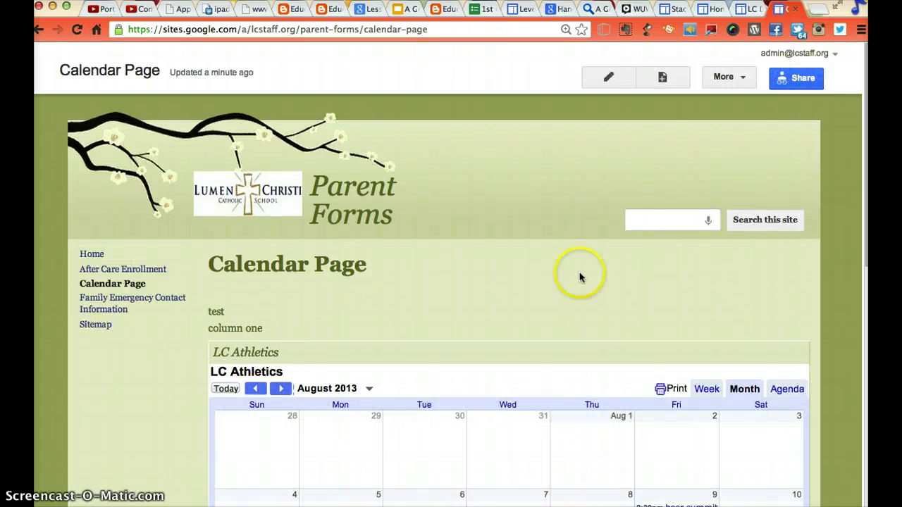
pyautogui.click(98, 258)
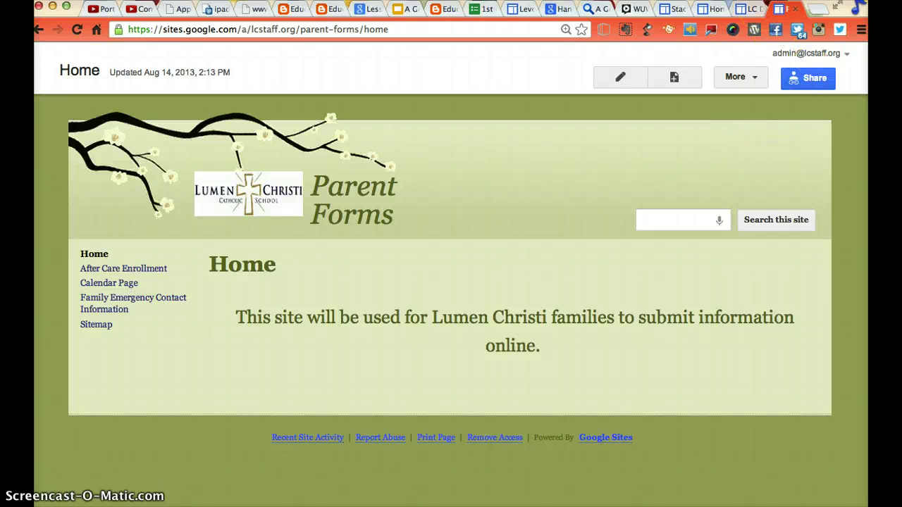
# Switch to the LC Digital Citizenship site and look through its home page from the logo to the category table.
pyautogui.click(748, 9)
pyautogui.scroll(-10, 620, 302)
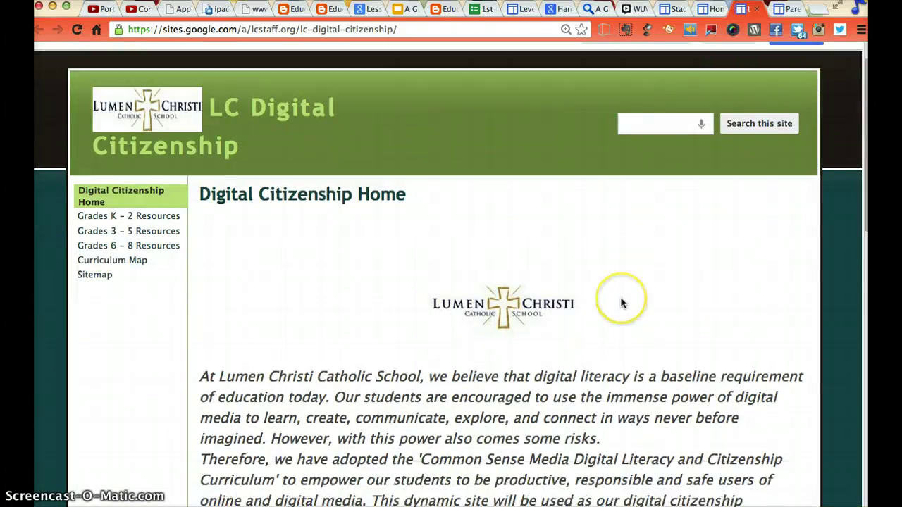
pyautogui.scroll(12, 622, 302)
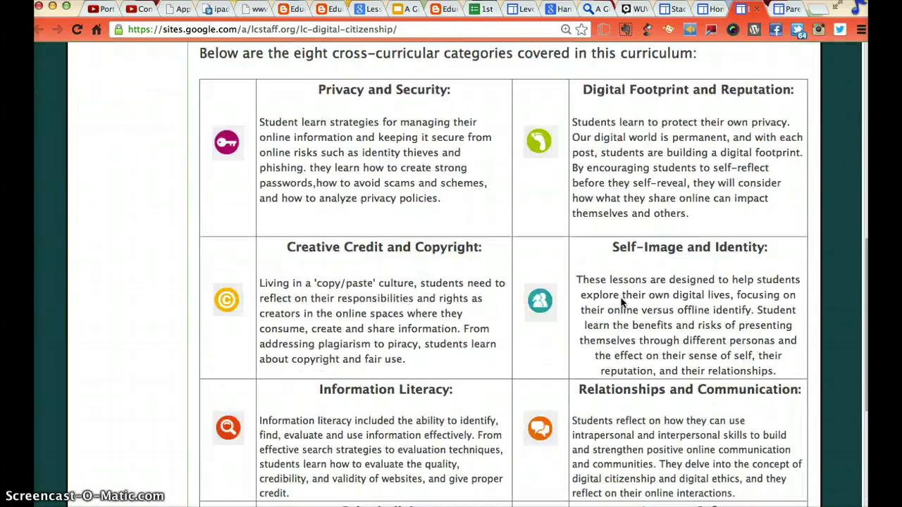
pyautogui.scroll(-10, 613, 310)
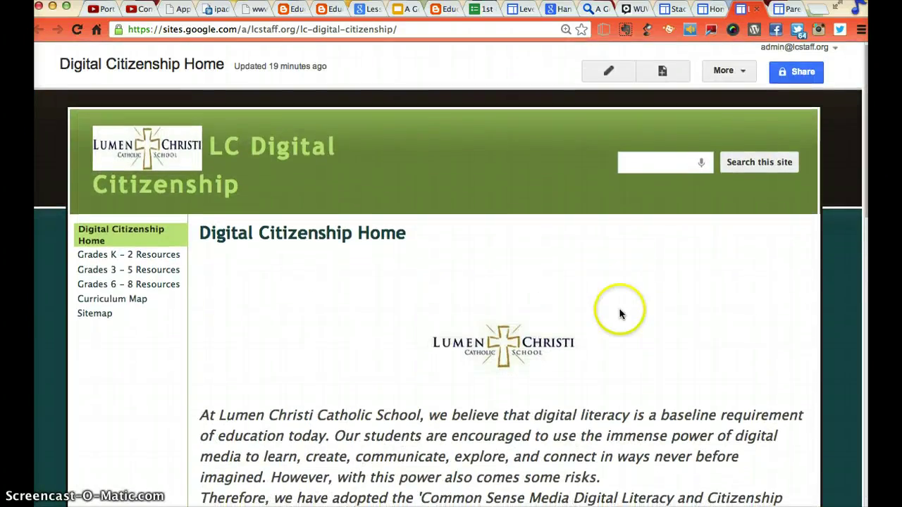
pyautogui.scroll(12, 633, 297)
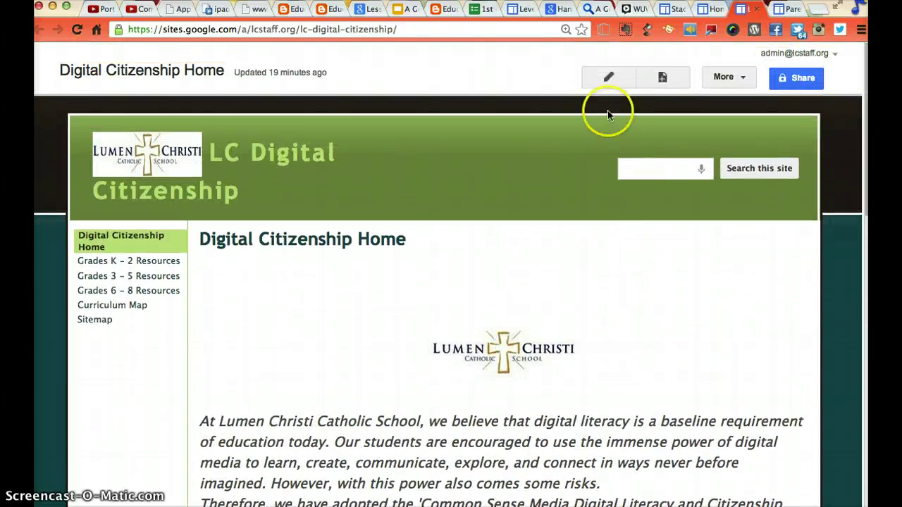
# Open the Digital Citizenship Home page for editing and look over its text and category table.
pyautogui.click(610, 77)
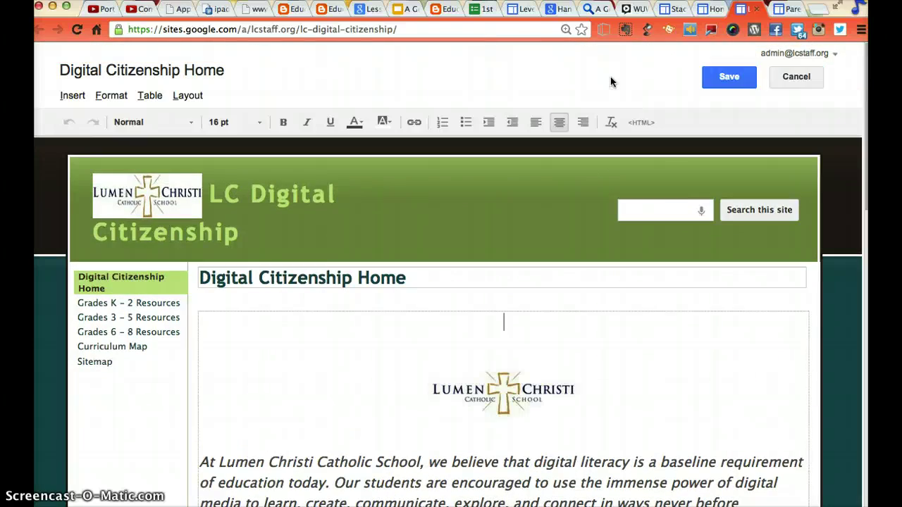
pyautogui.scroll(-3, 641, 417)
pyautogui.scroll(-5, 641, 417)
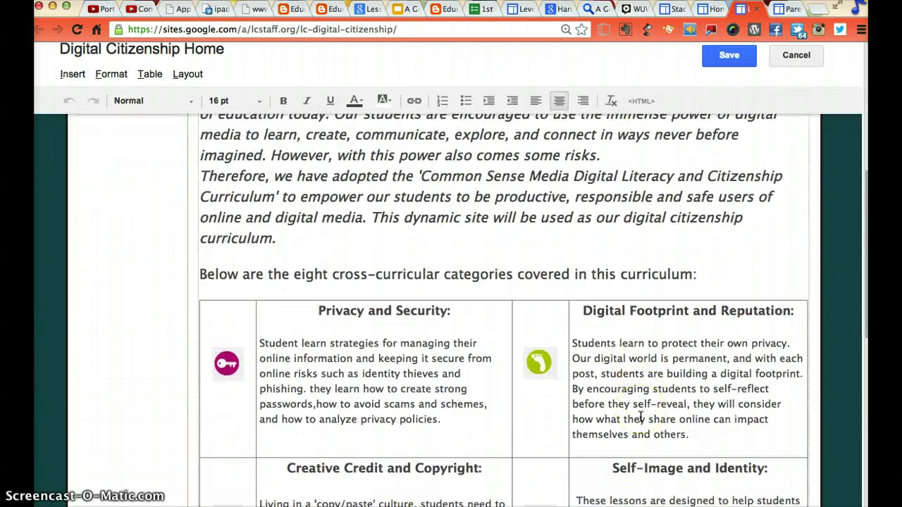
pyautogui.scroll(7, 636, 407)
# Select the page's entire content from the school logo to the Curriculum Toolkits link, and clear the selection.
pyautogui.click(632, 282)
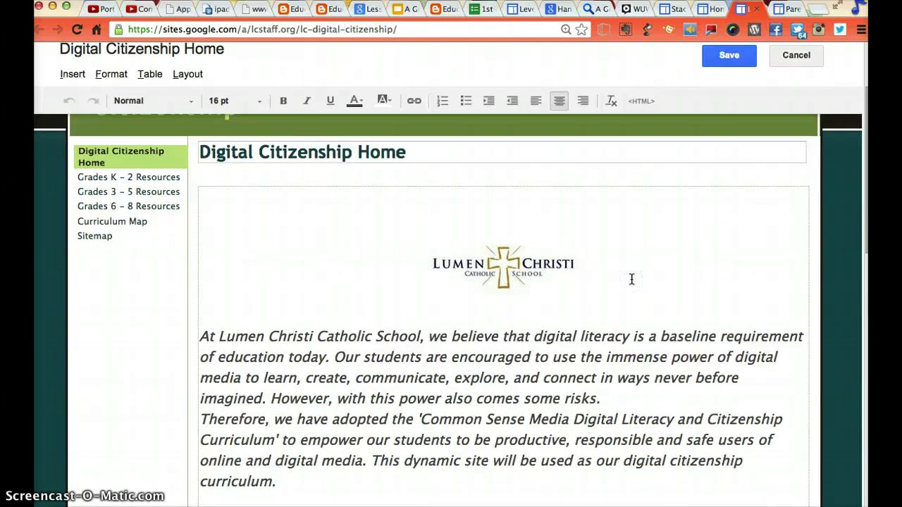
pyautogui.press('super+a')
pyautogui.scroll(-6, 627, 289)
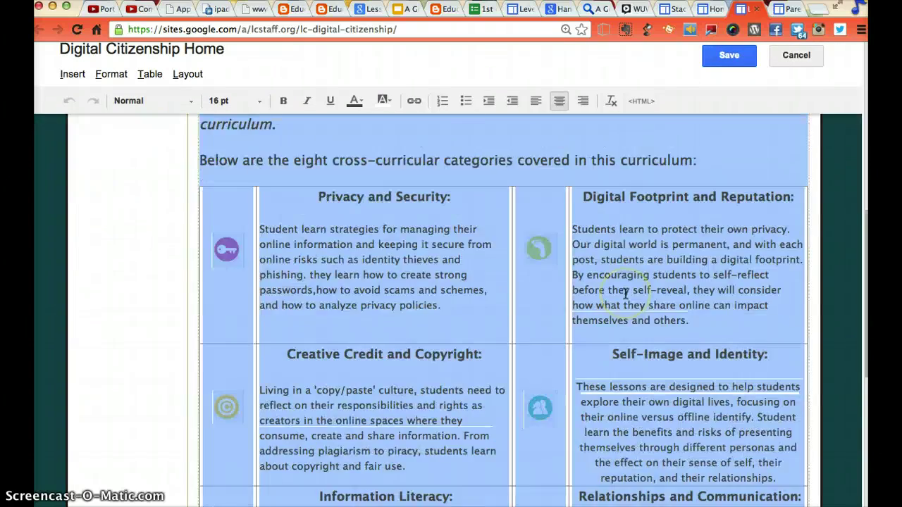
pyautogui.scroll(-3, 625, 293)
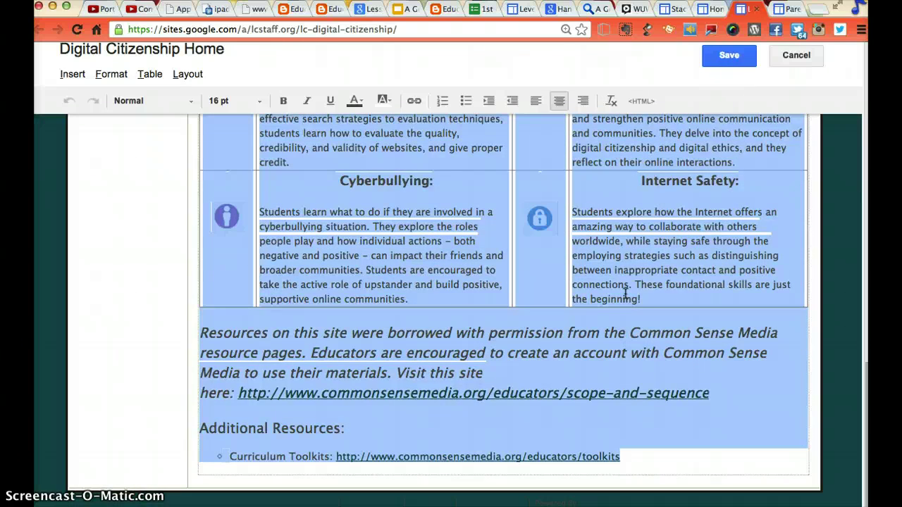
pyautogui.scroll(10, 625, 295)
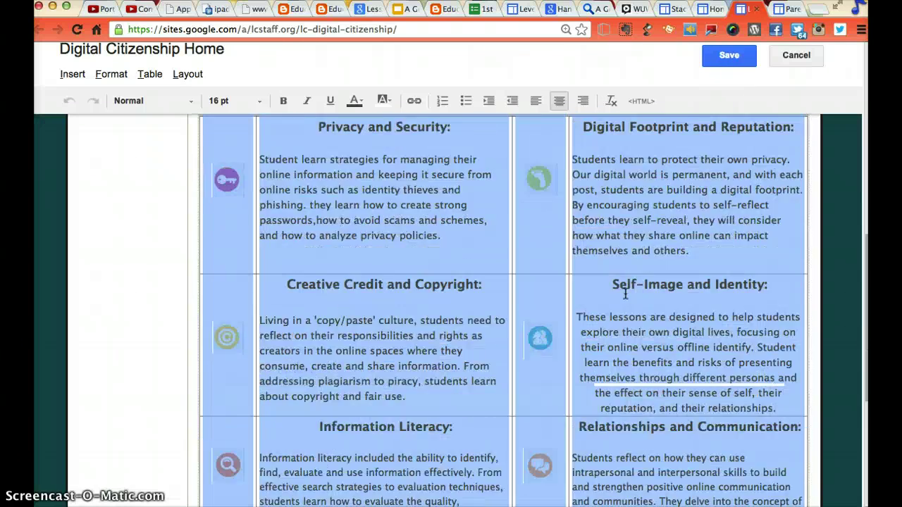
pyautogui.scroll(3, 625, 295)
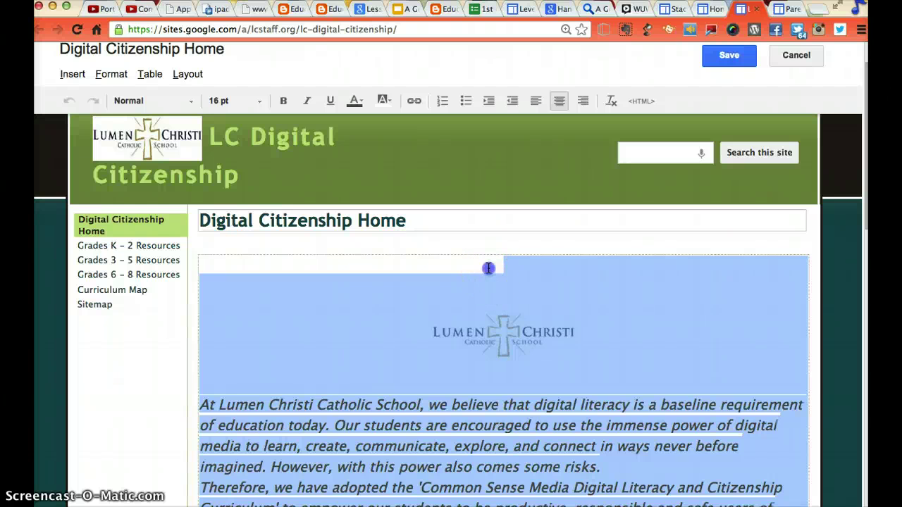
pyautogui.click(598, 308)
pyautogui.press('super+a')
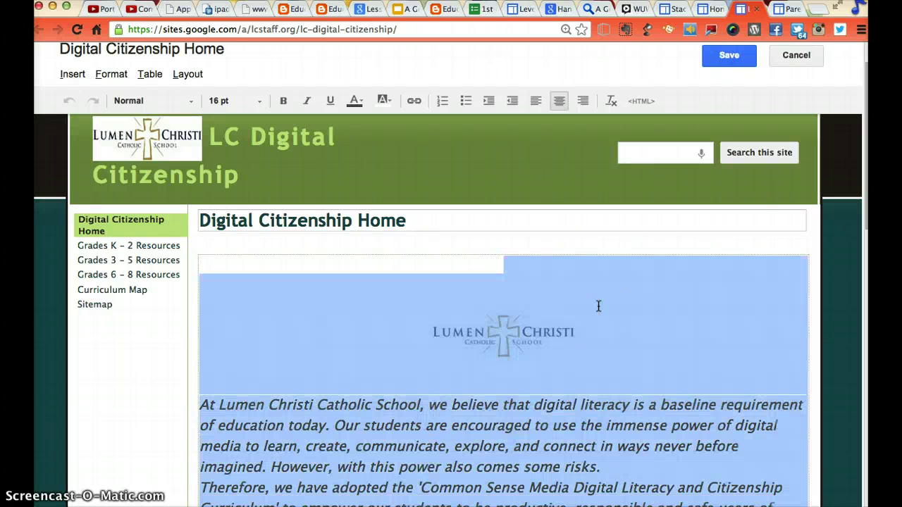
pyautogui.click(616, 325)
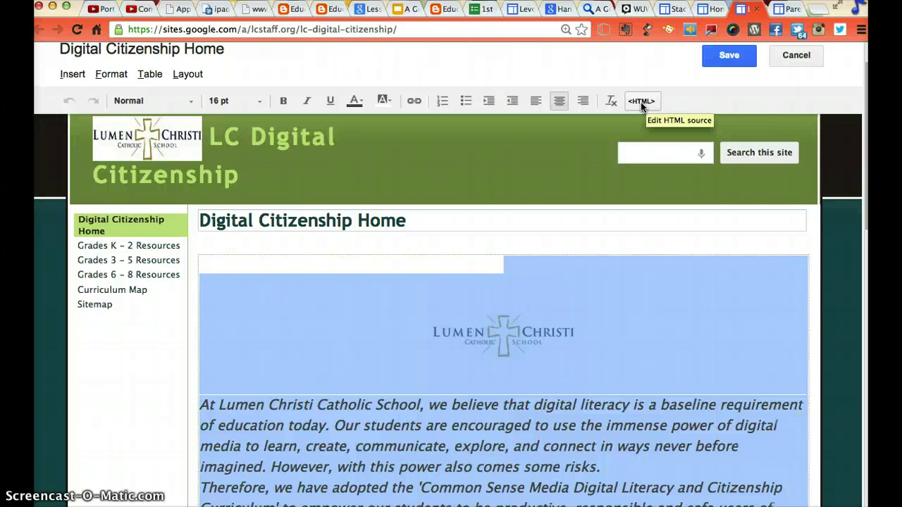
pyautogui.click(489, 269)
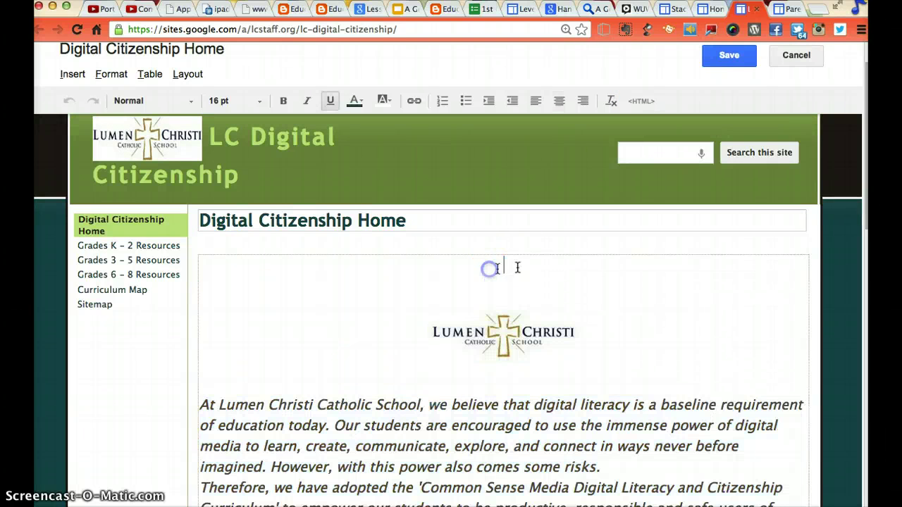
# Copy the complete HTML source of the Digital Citizenship Home page, close the source without updating it, and save the page.
pyautogui.click(641, 101)
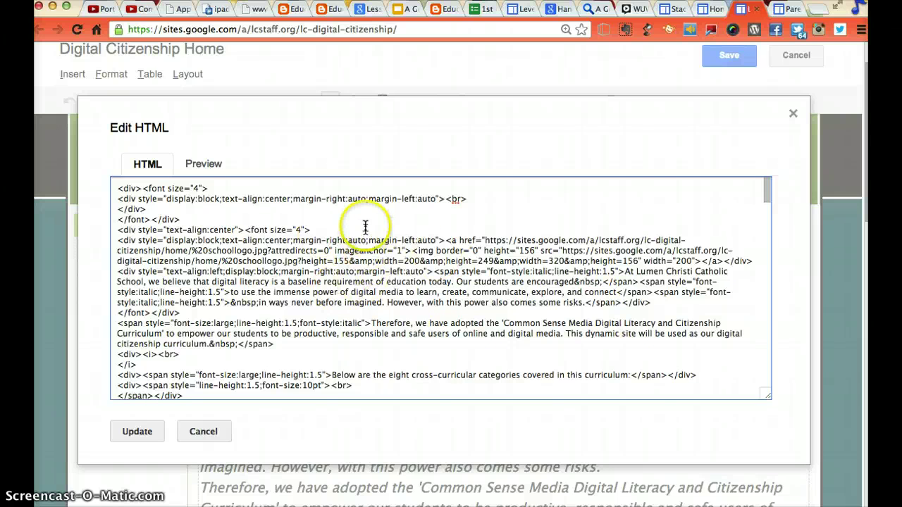
pyautogui.press('super+a')
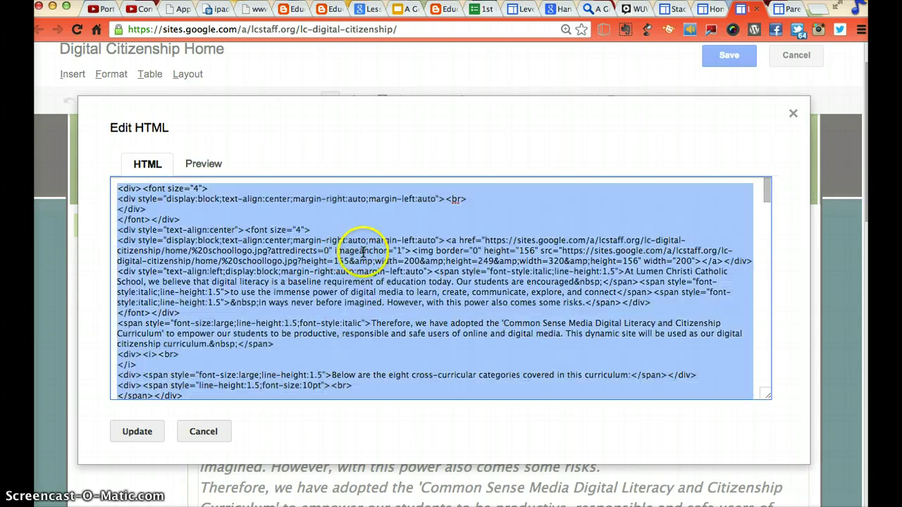
pyautogui.scroll(-10, 382, 261)
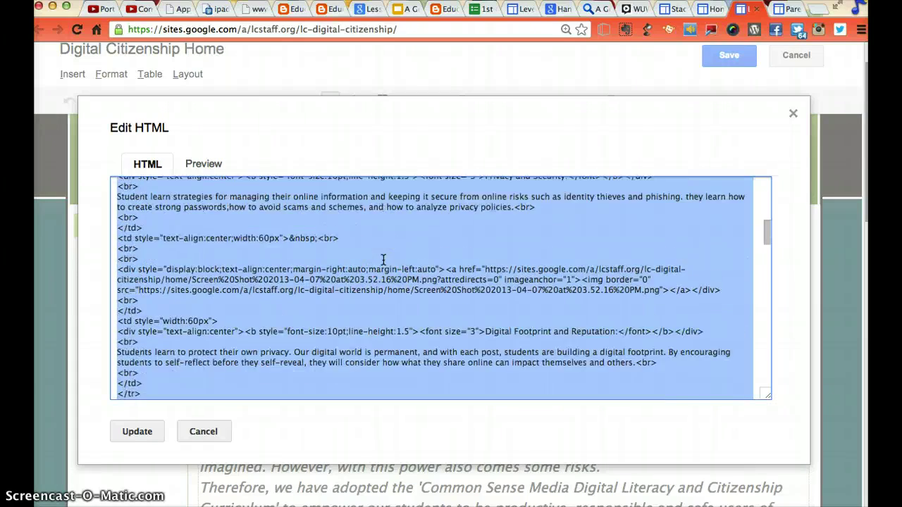
pyautogui.scroll(-10, 382, 261)
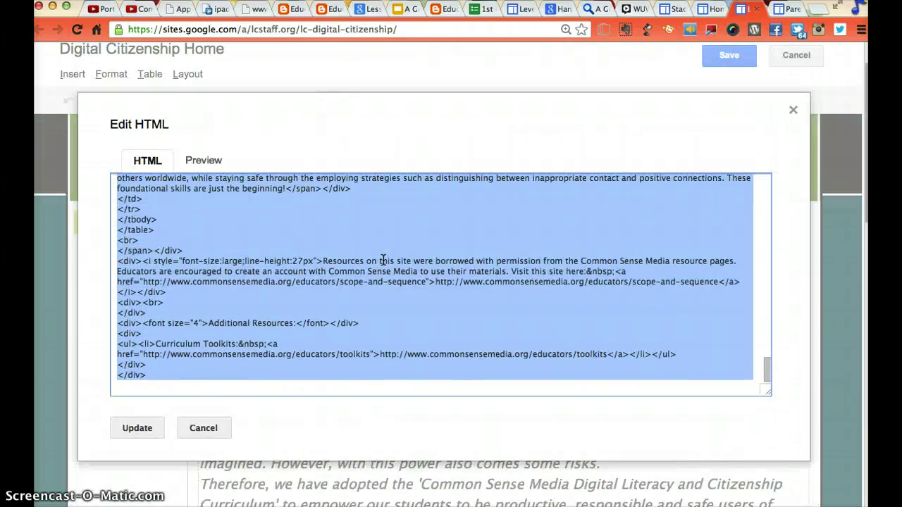
pyautogui.click(381, 263)
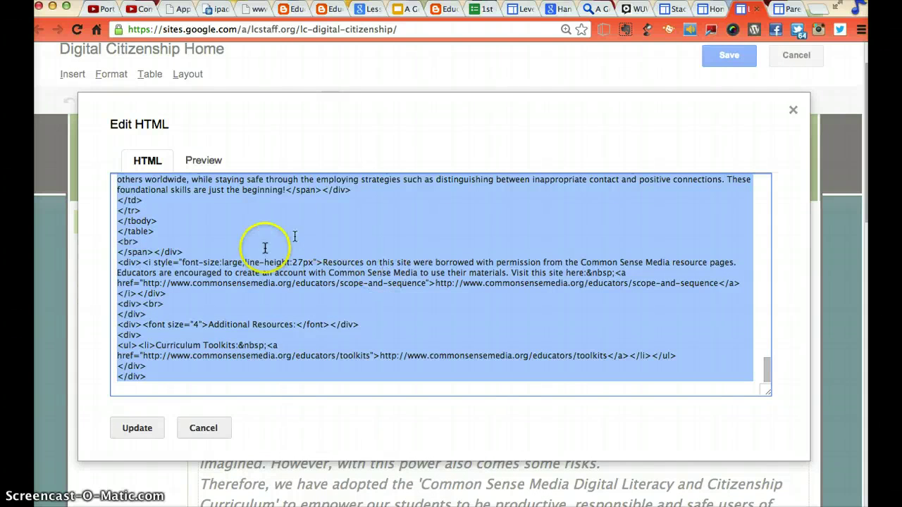
pyautogui.click(203, 427)
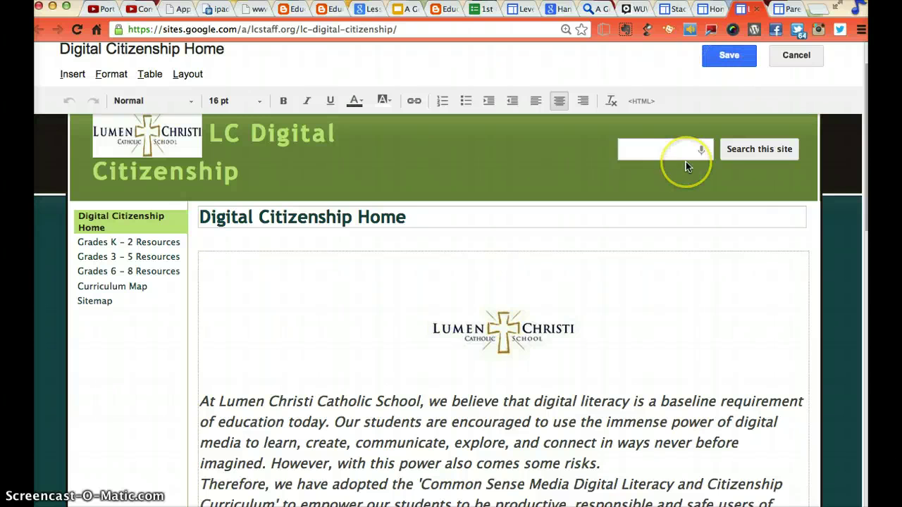
pyautogui.click(753, 54)
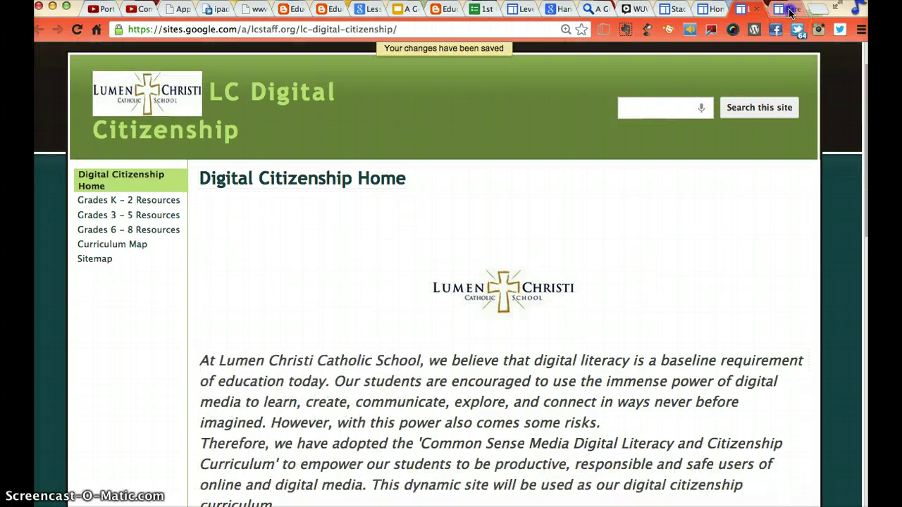
# Create a top-level page named Digital Cit on the Parent Forms site with the Web Page template.
pyautogui.click(797, 9)
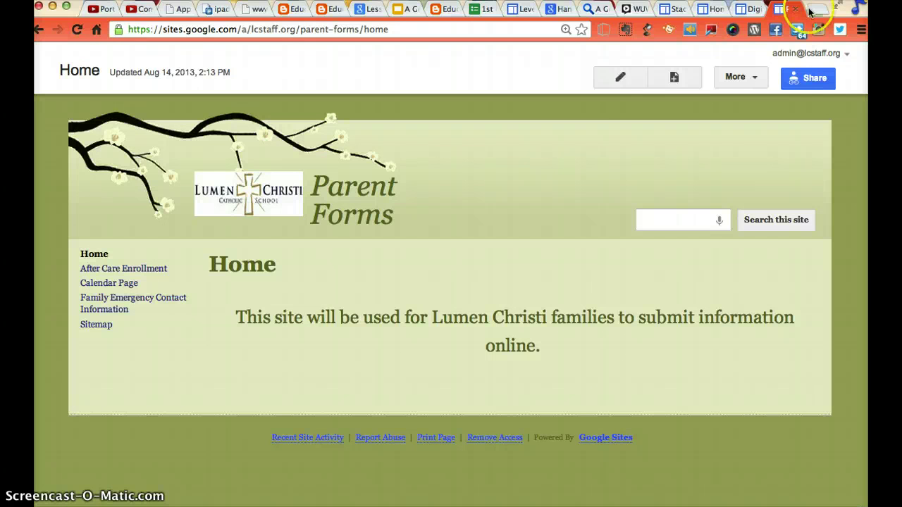
pyautogui.click(673, 79)
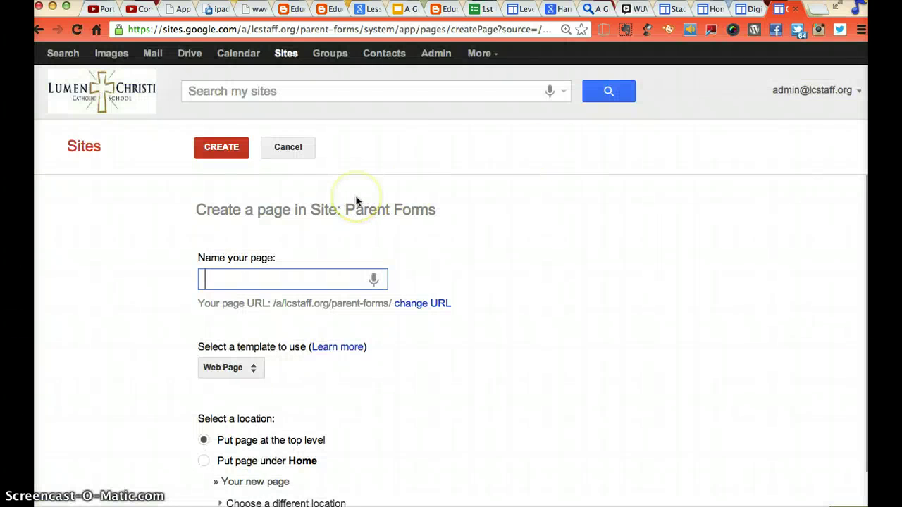
pyautogui.write('Digital Cit')
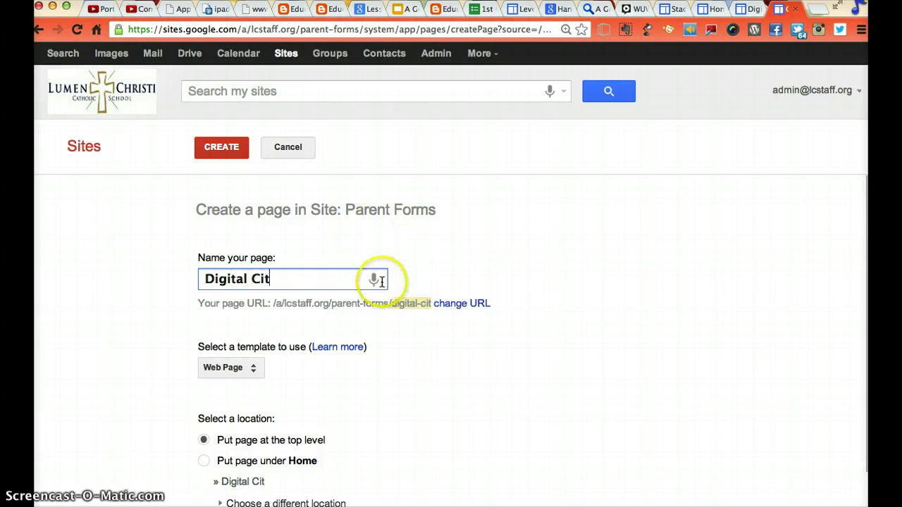
pyautogui.click(226, 151)
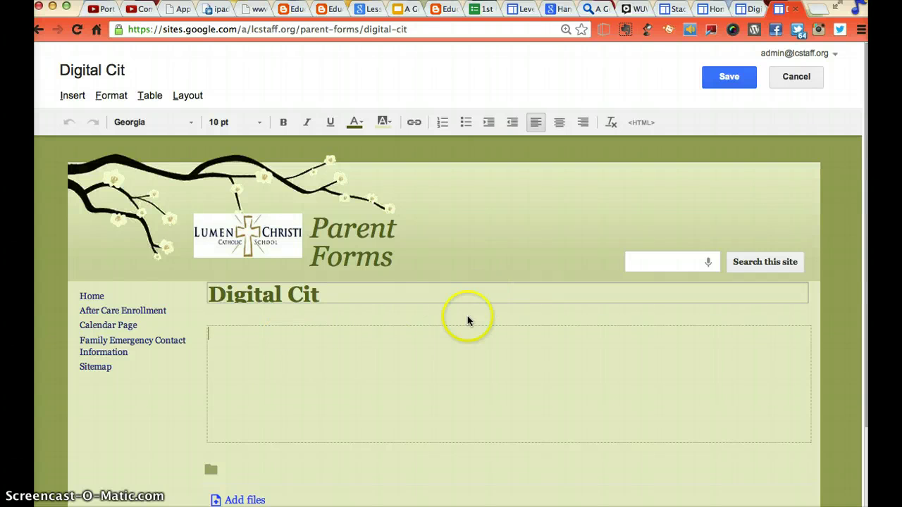
# Paste the copied Digital Citizenship HTML source into the Digital Cit page, update it, check the content, and save the page.
pyautogui.click(641, 123)
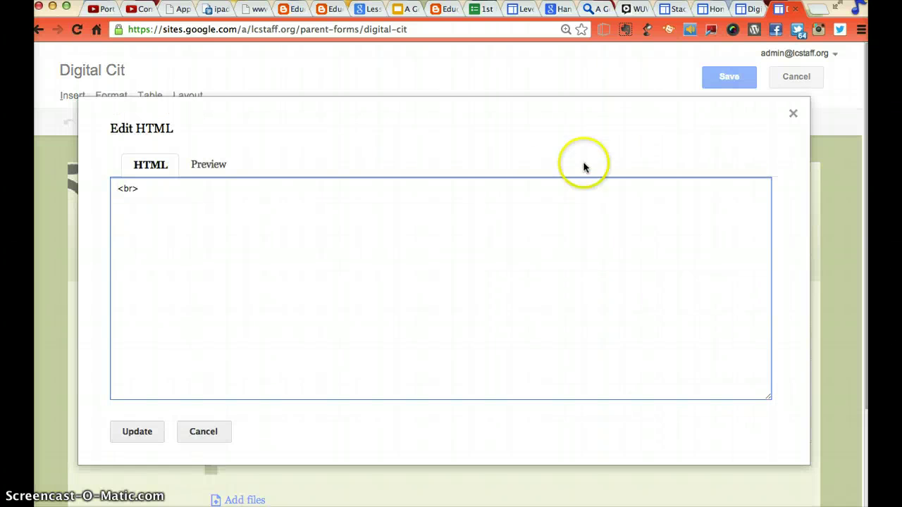
pyautogui.press('super+v')
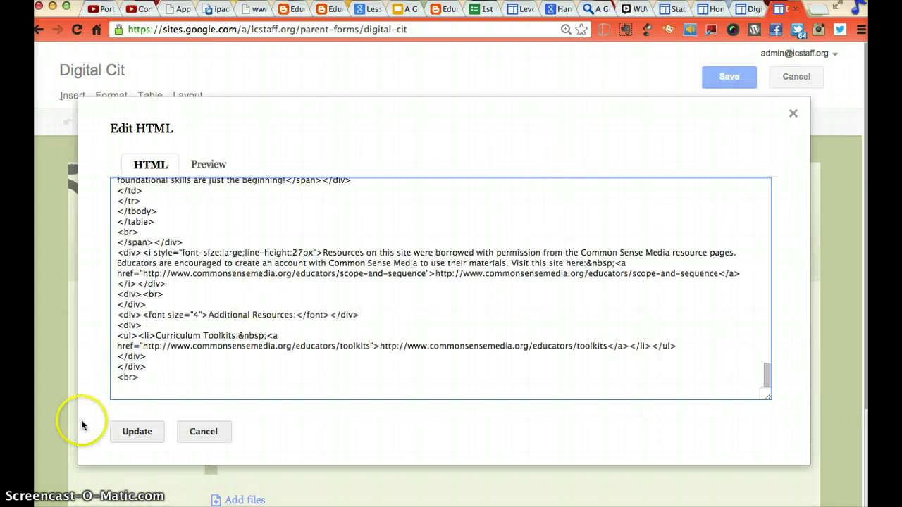
pyautogui.click(143, 433)
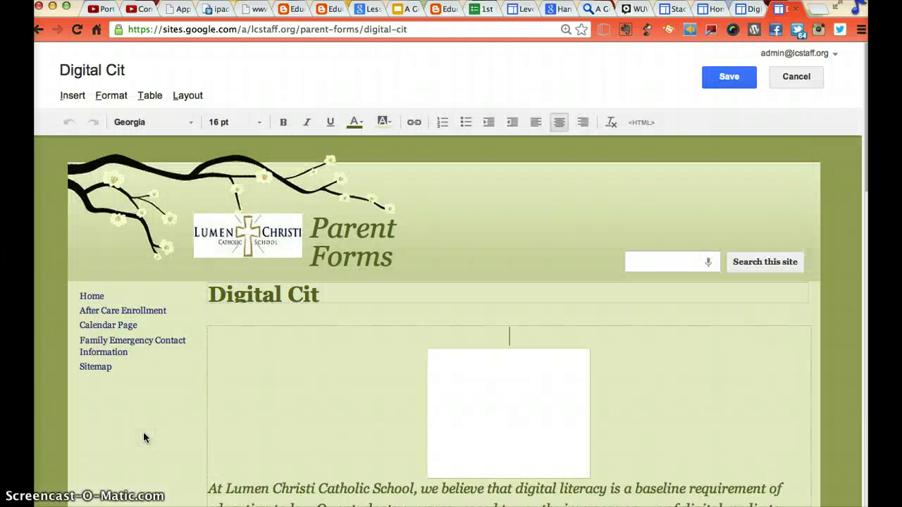
pyautogui.scroll(-15, 416, 388)
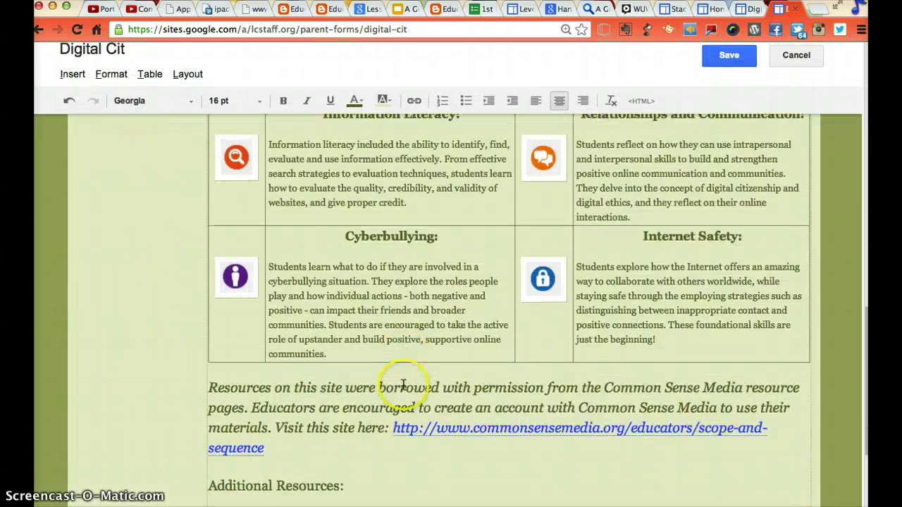
pyautogui.scroll(15, 404, 385)
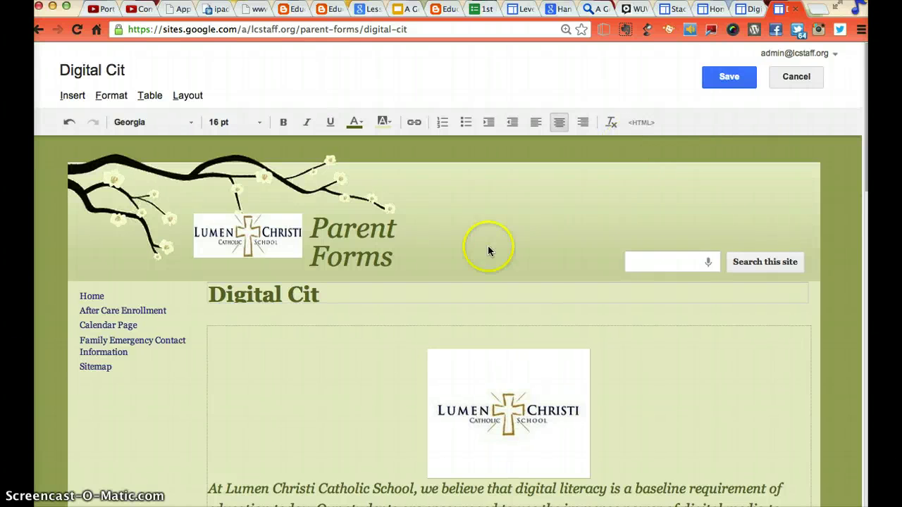
pyautogui.click(361, 384)
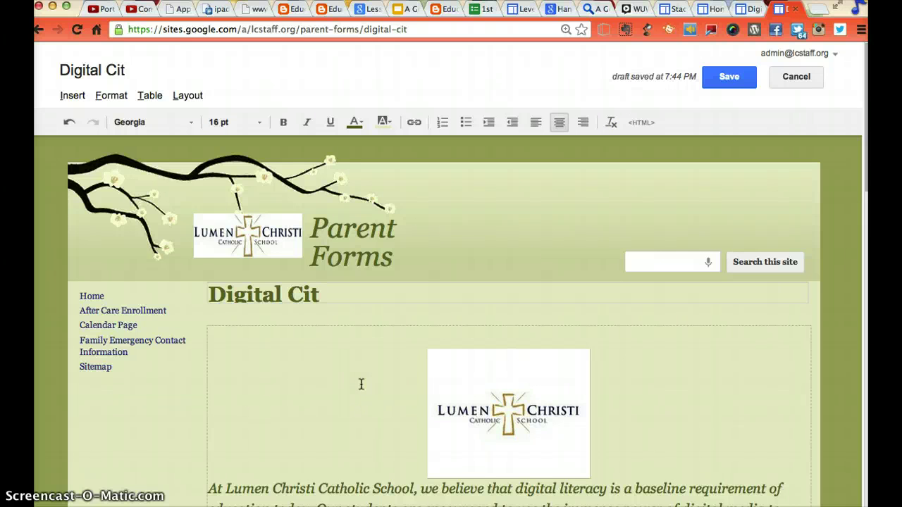
pyautogui.click(728, 77)
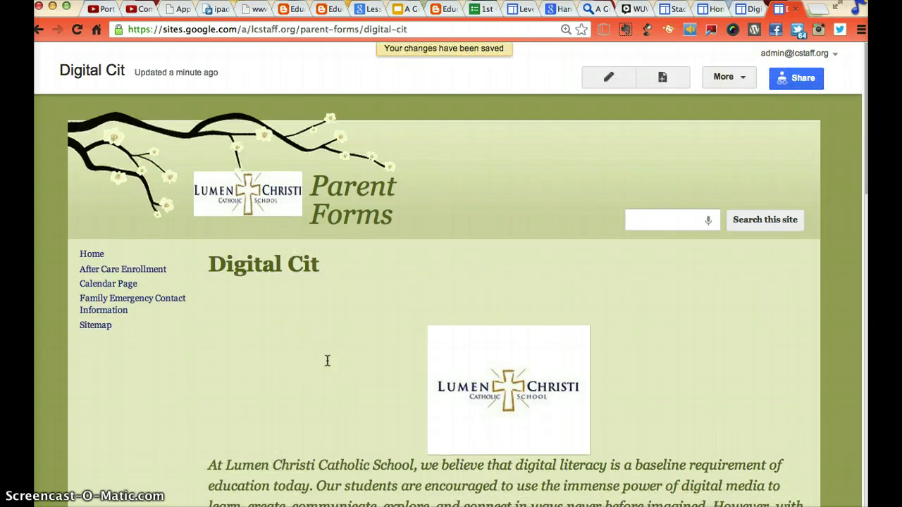
pyautogui.scroll(-5, 369, 335)
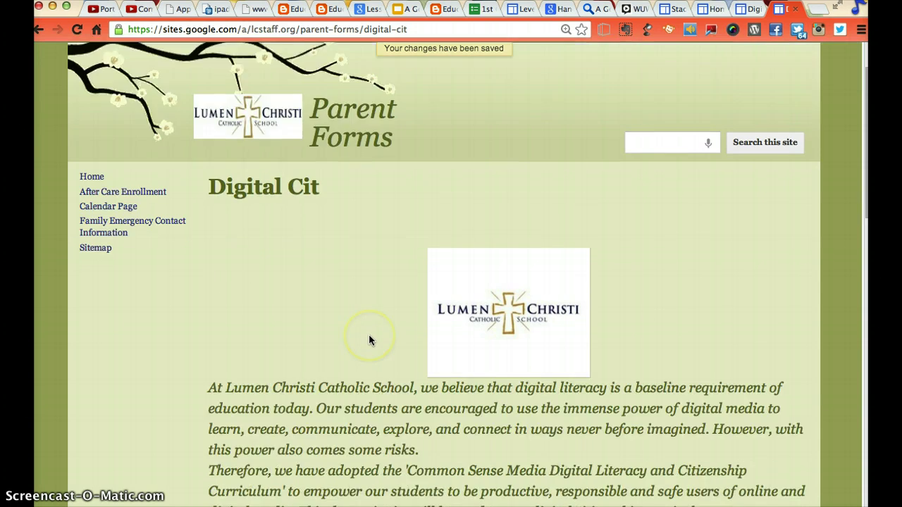
pyautogui.scroll(5, 368, 335)
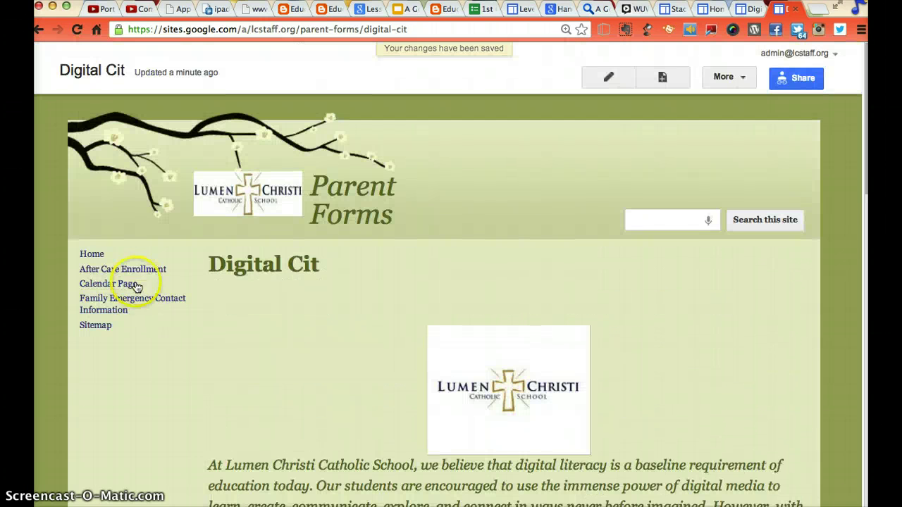
# Edit the site layout and add the Digital Cit page to the sidebar navigation's page list.
pyautogui.click(738, 78)
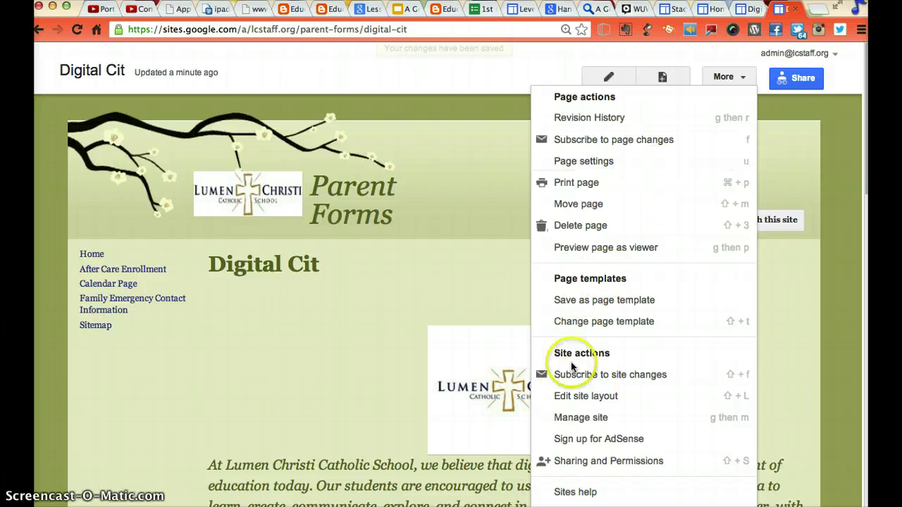
pyautogui.click(585, 396)
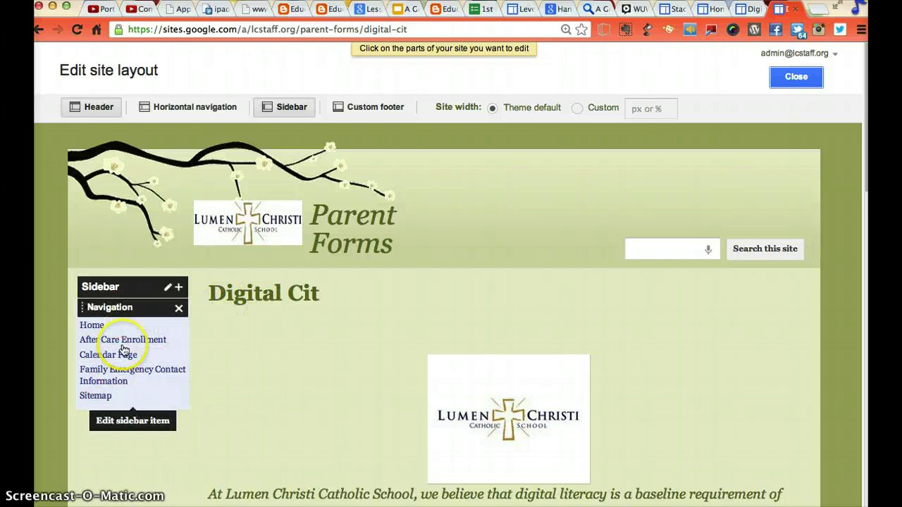
pyautogui.click(138, 356)
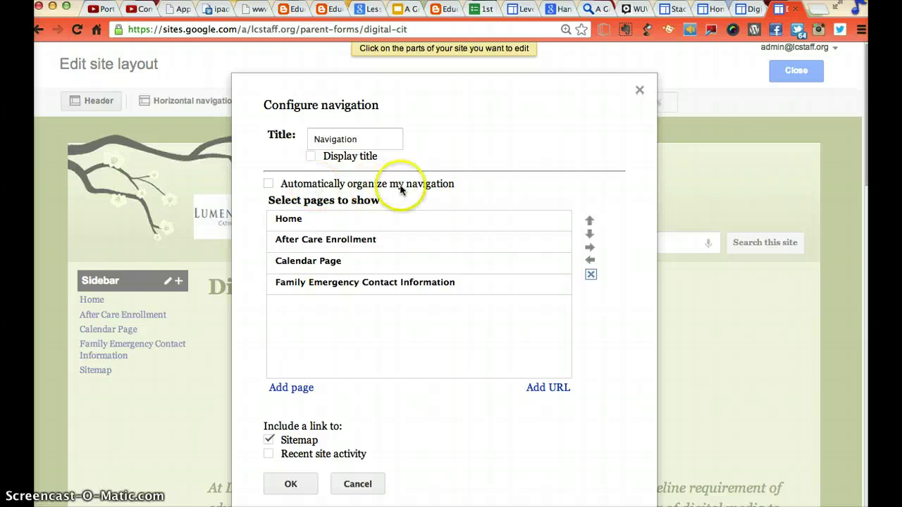
pyautogui.click(282, 388)
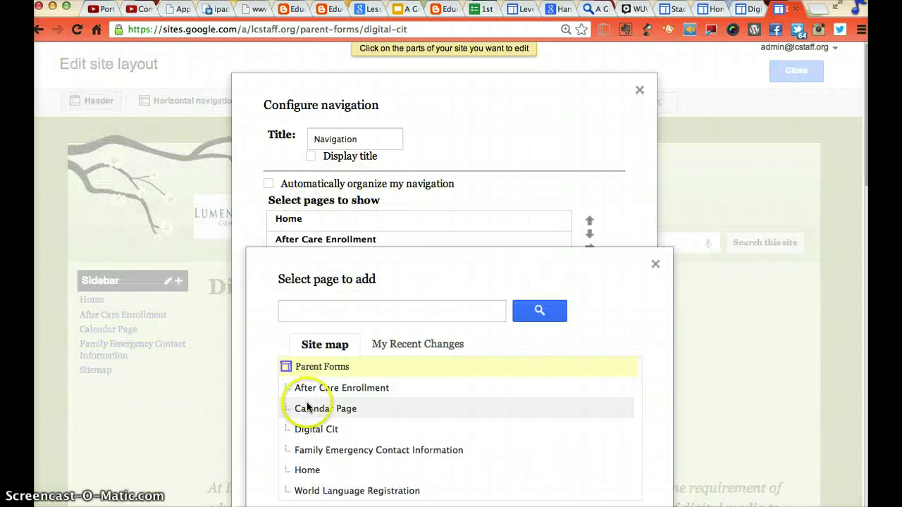
pyautogui.click(315, 430)
pyautogui.scroll(-5, 338, 423)
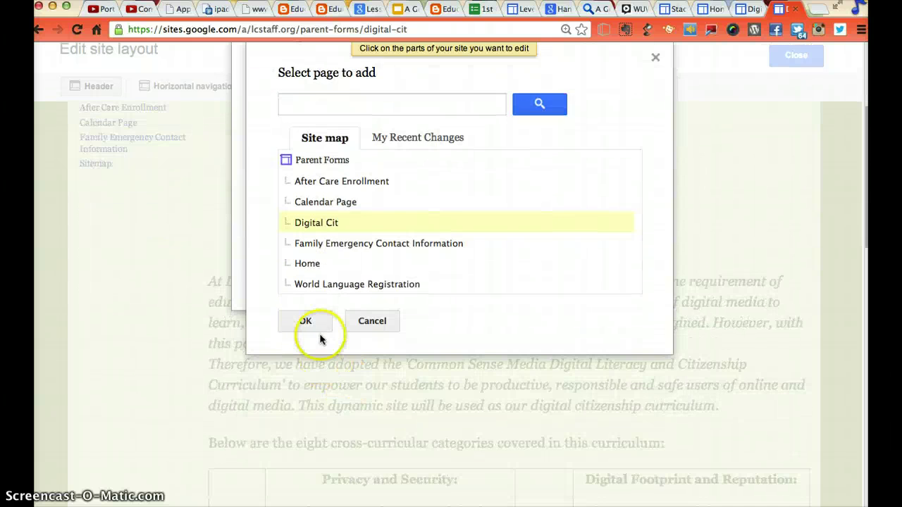
pyautogui.click(312, 322)
pyautogui.scroll(5, 381, 151)
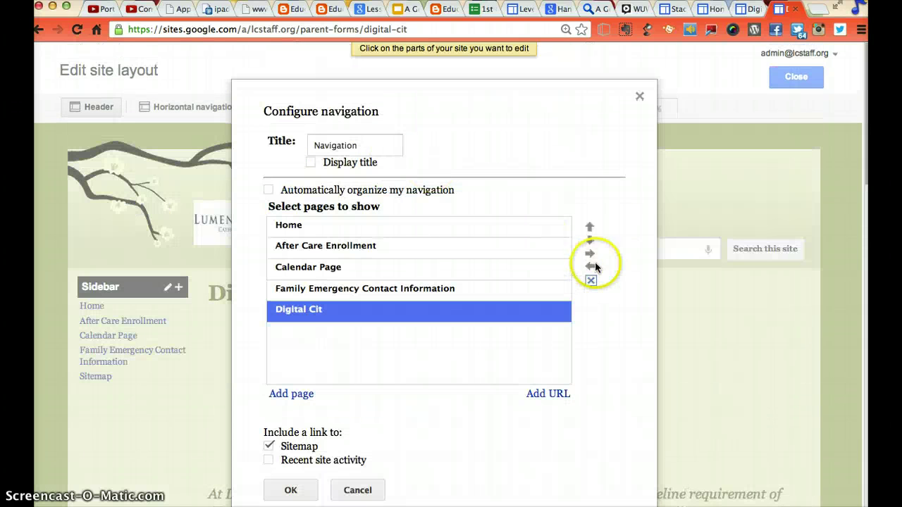
# Nest Digital Cit beneath Calendar Page in the navigation order, apply the navigation settings, and close the site layout editor.
pyautogui.click(592, 227)
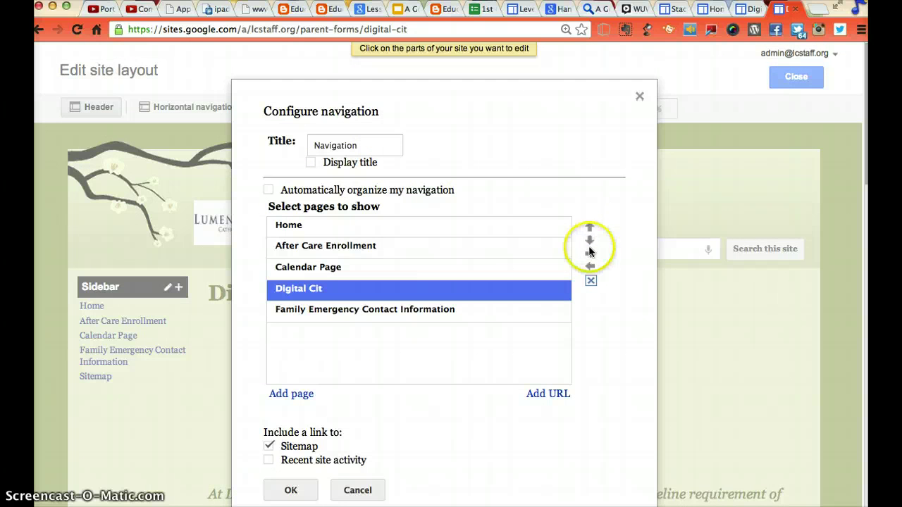
pyautogui.click(590, 254)
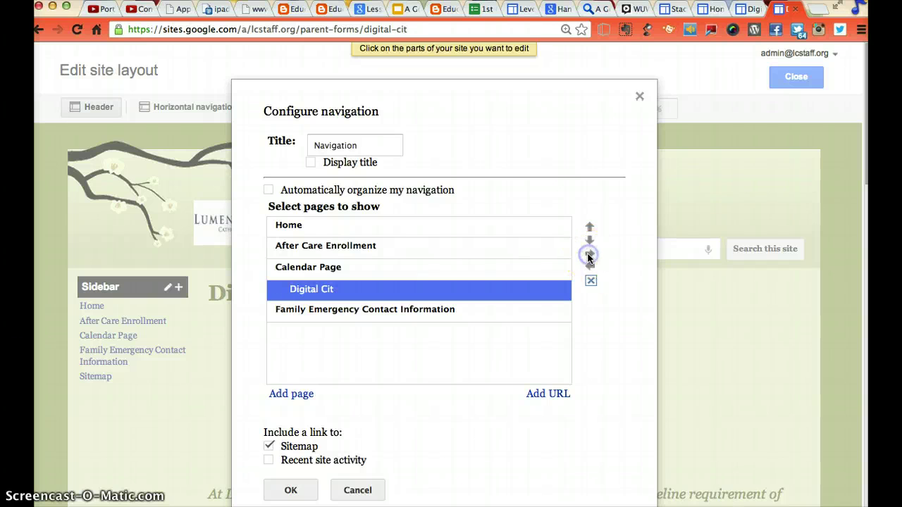
pyautogui.click(289, 489)
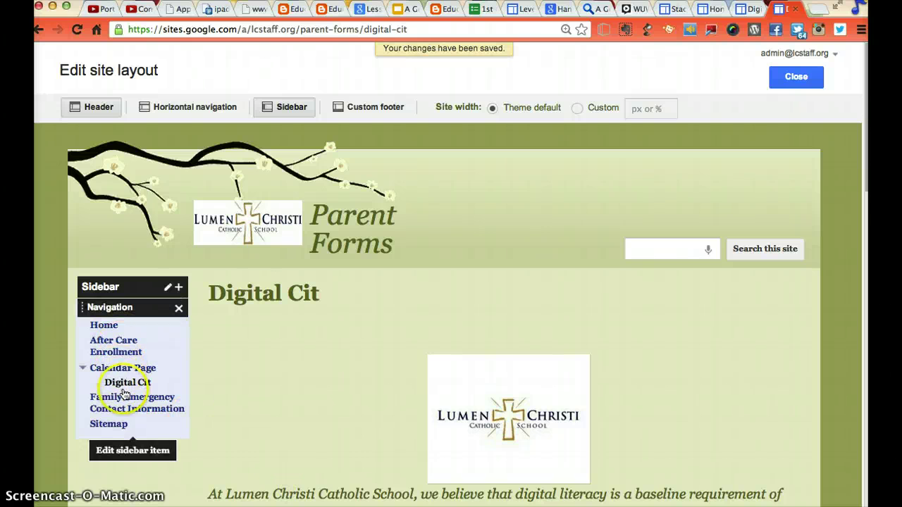
pyautogui.click(799, 79)
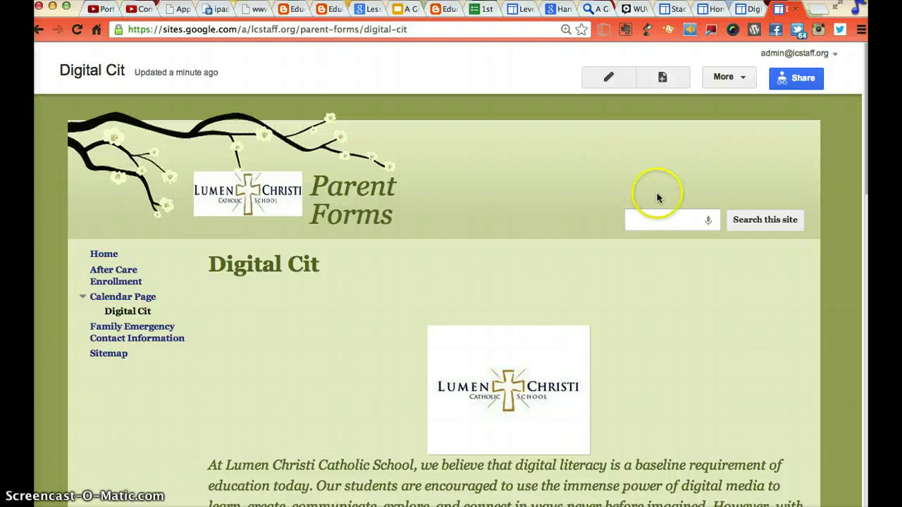
# Test the sidebar by opening Calendar Page, collapsing and expanding its subpage list, and opening the nested Digital Cit page.
pyautogui.click(82, 297)
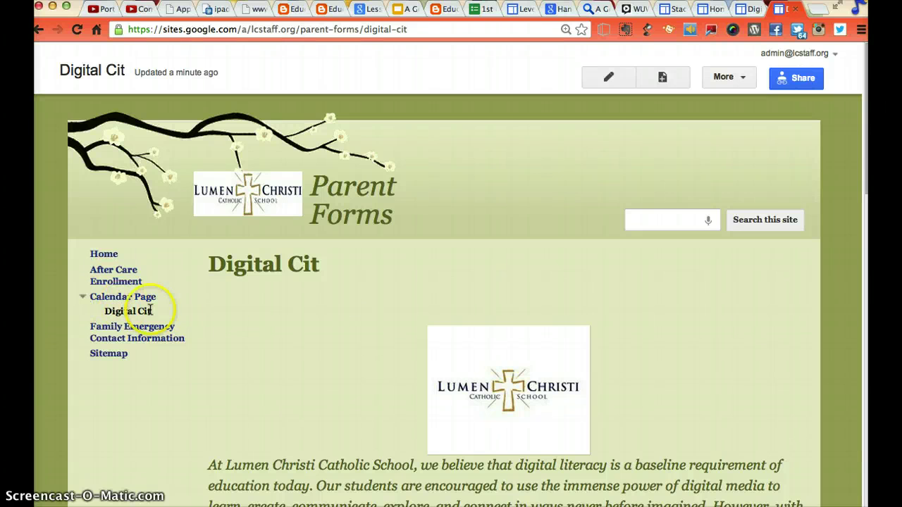
pyautogui.click(83, 297)
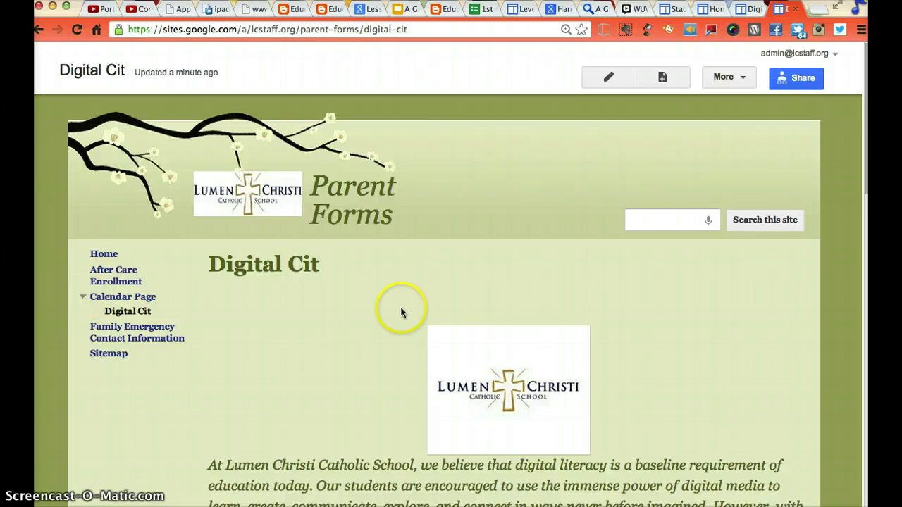
pyautogui.click(92, 297)
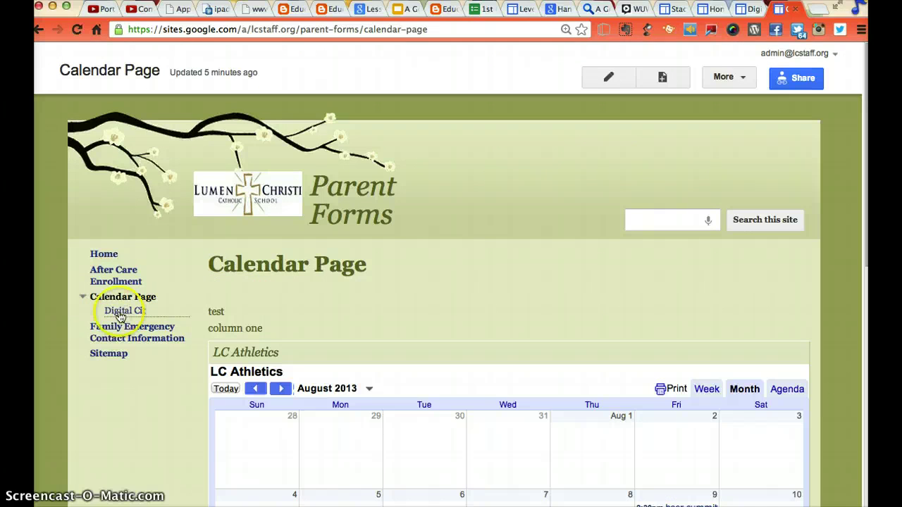
pyautogui.click(83, 297)
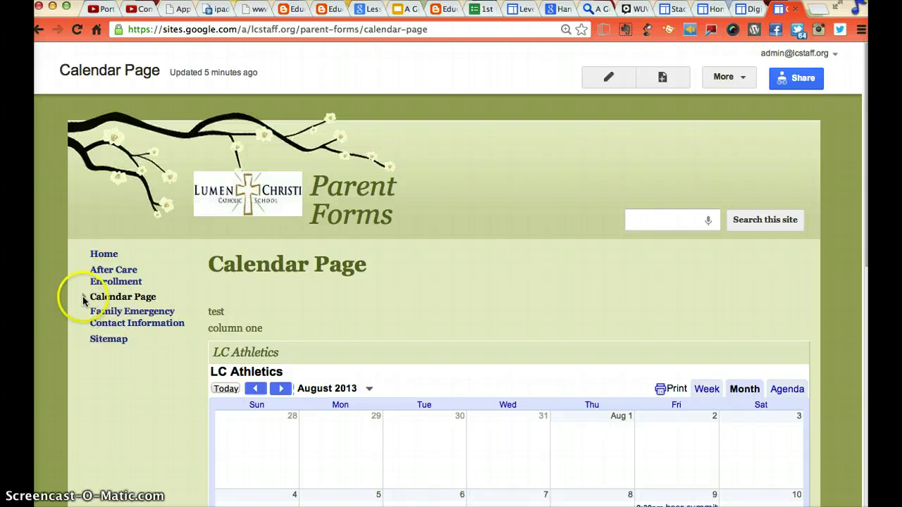
pyautogui.click(83, 297)
pyautogui.click(83, 297)
pyautogui.scroll(-1, 325, 373)
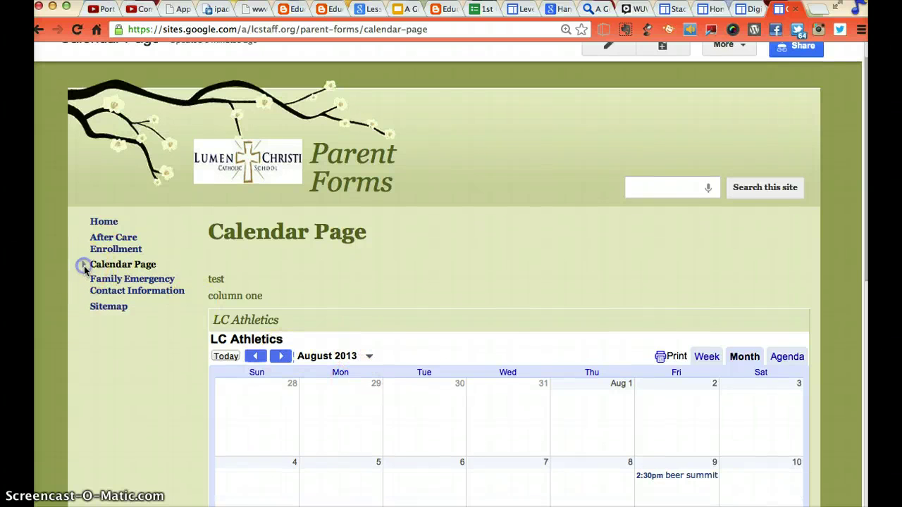
pyautogui.click(83, 266)
pyautogui.click(115, 278)
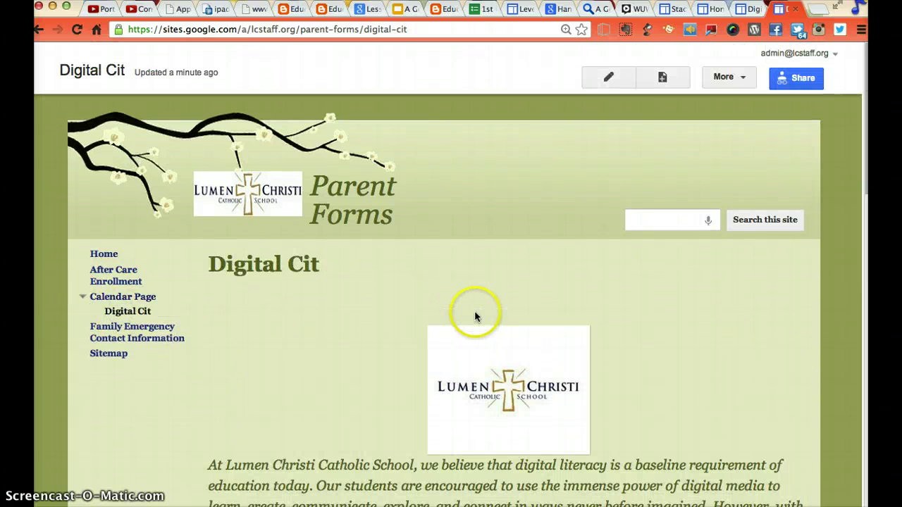